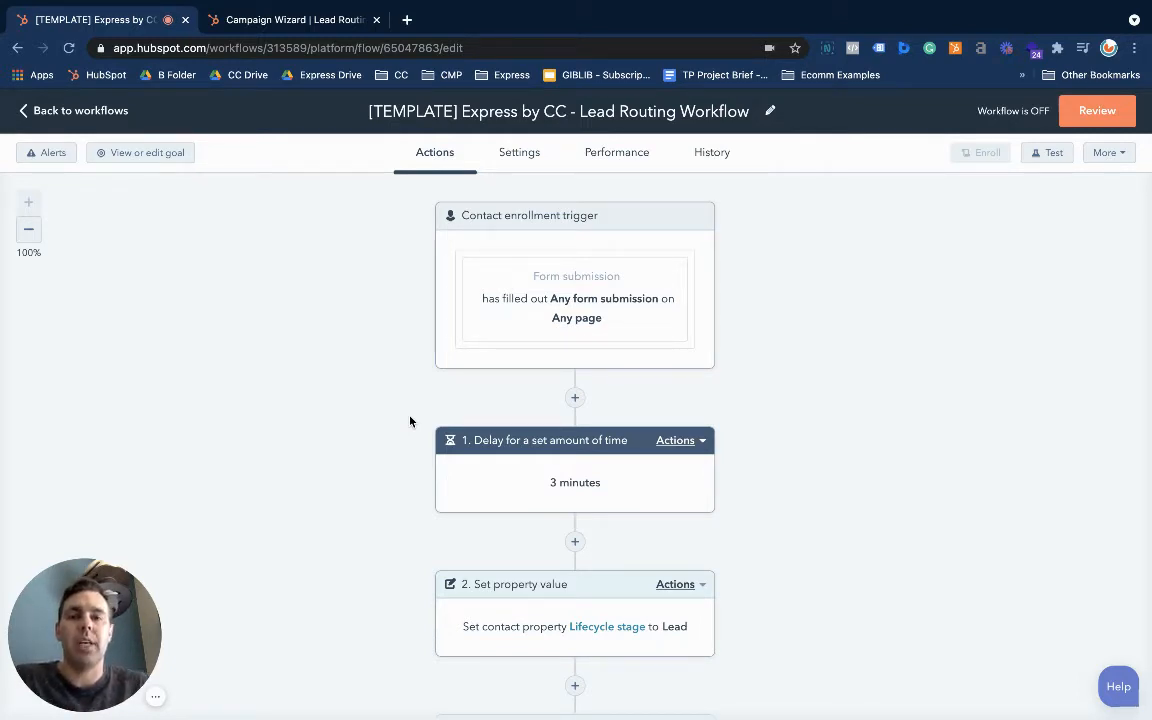
Examine the contact enrollment trigger's criteria and close them without changes
scroll(623, 388, "down", 5)
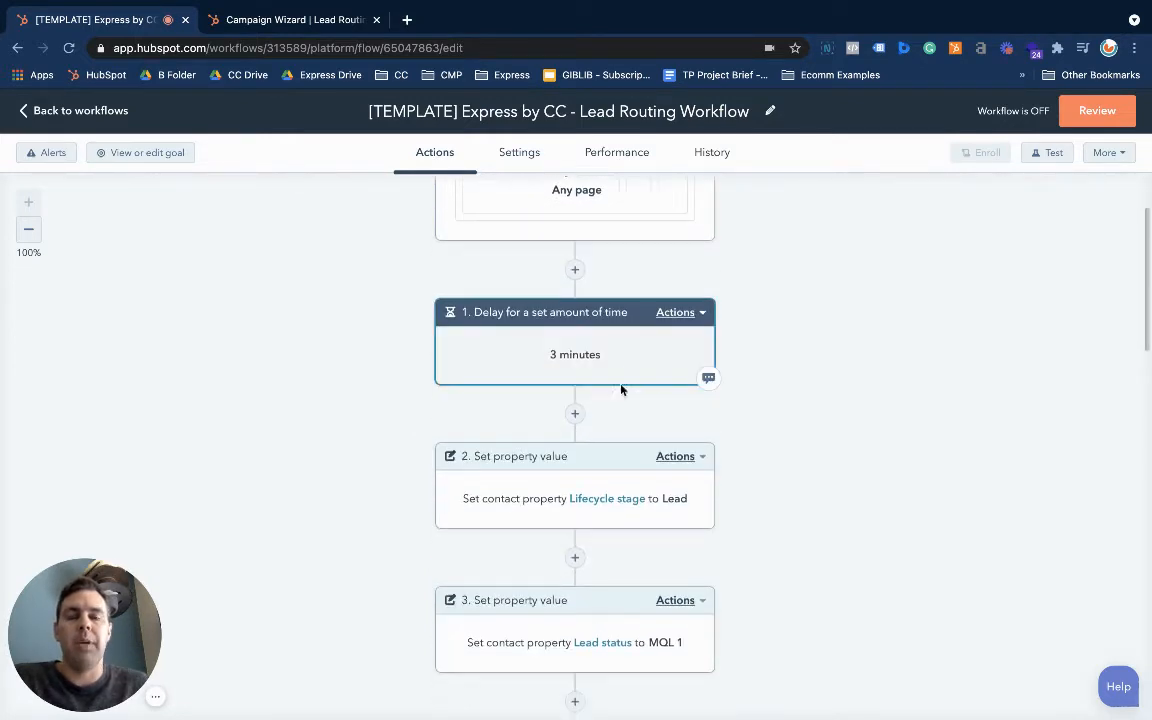
scroll(620, 388, "up", 5)
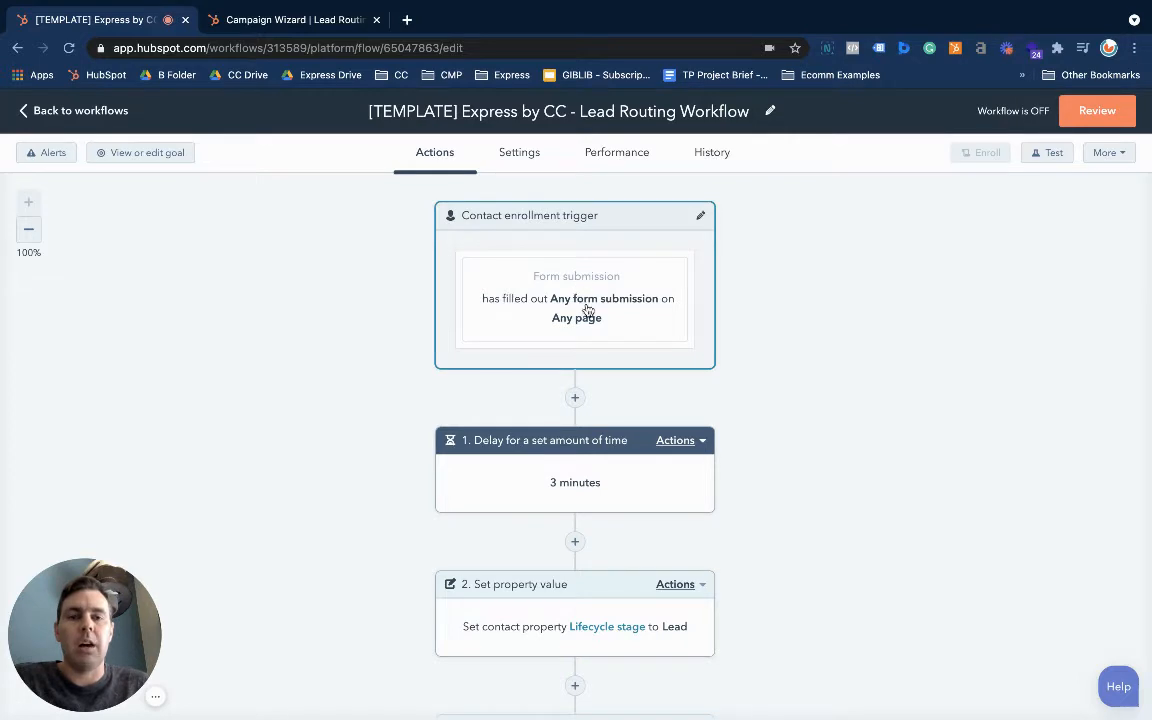
left_click(639, 305)
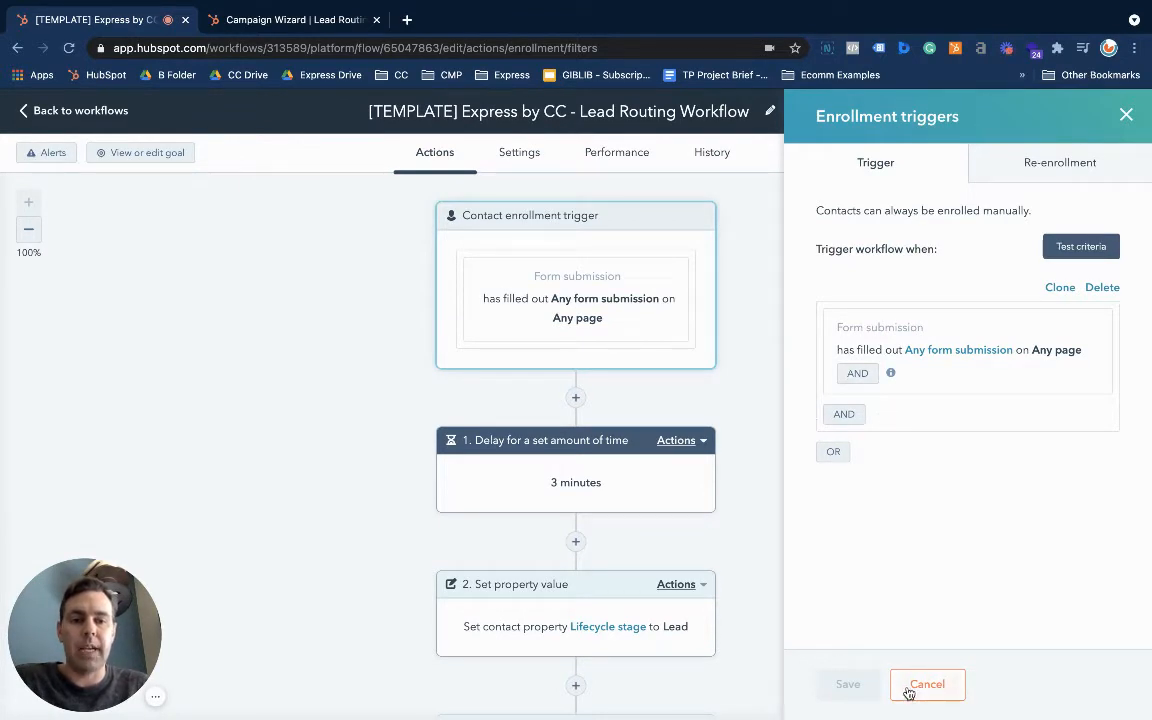
left_click(944, 684)
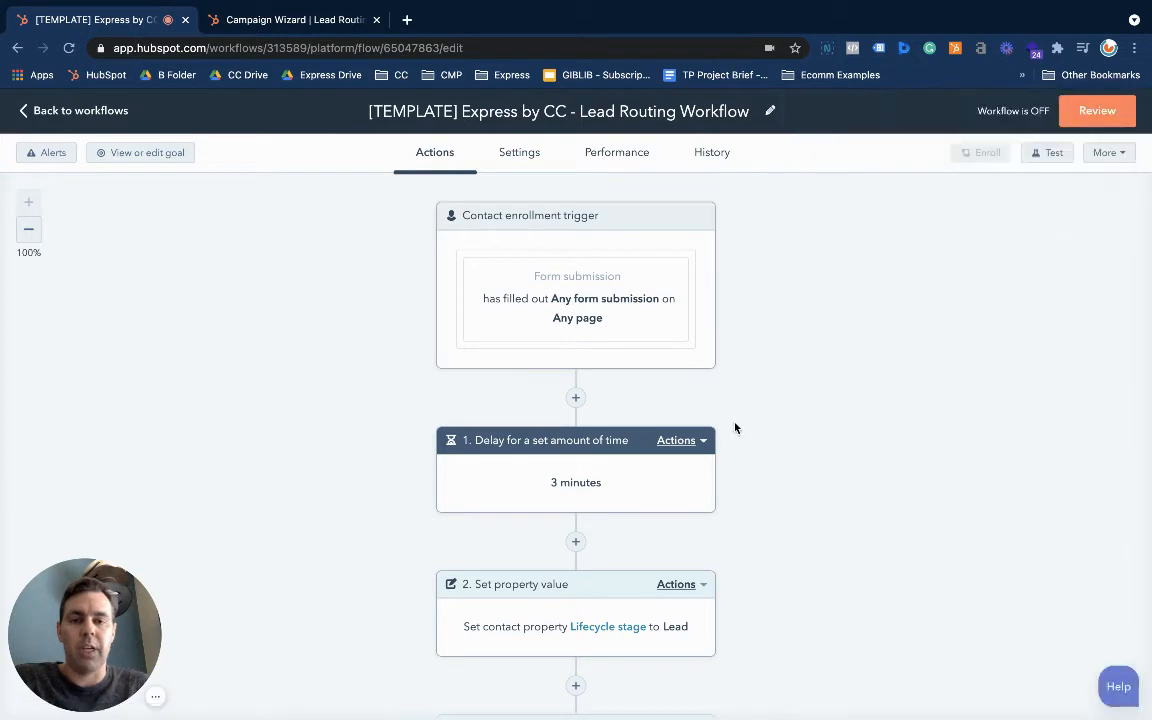
Review the workflow's opening actions: the delay and the Lifecycle stage and Lead status property settings
scroll(748, 414, "down", 3)
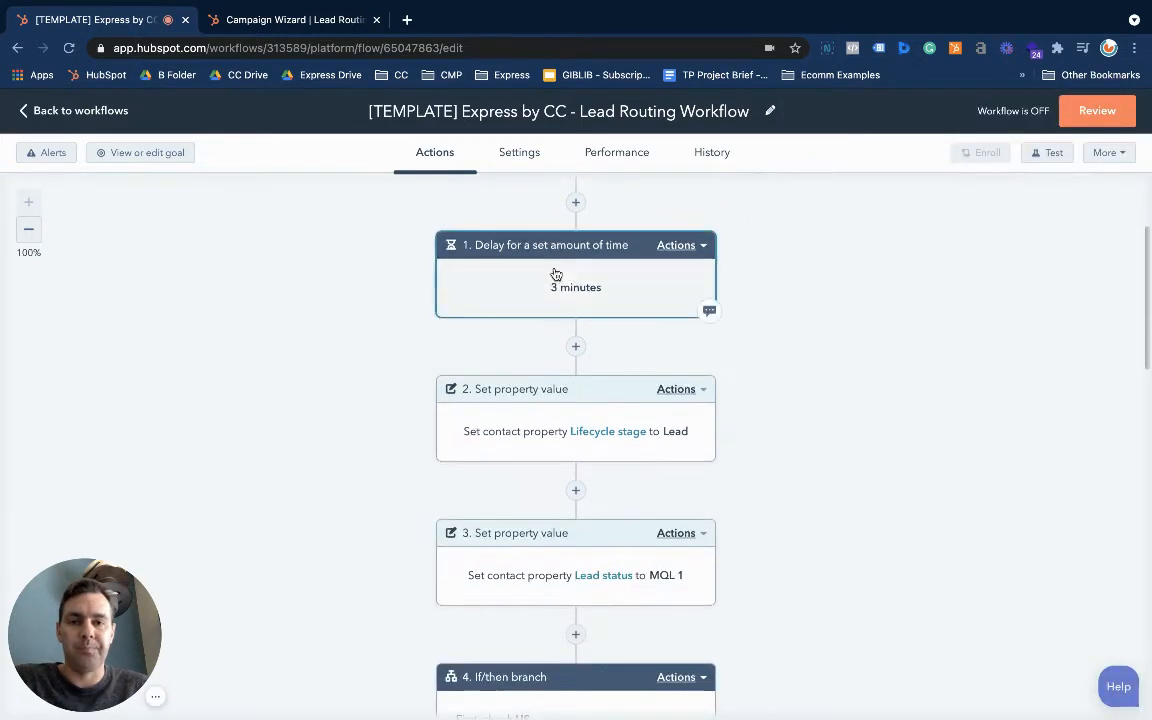
scroll(605, 300, "down", 1)
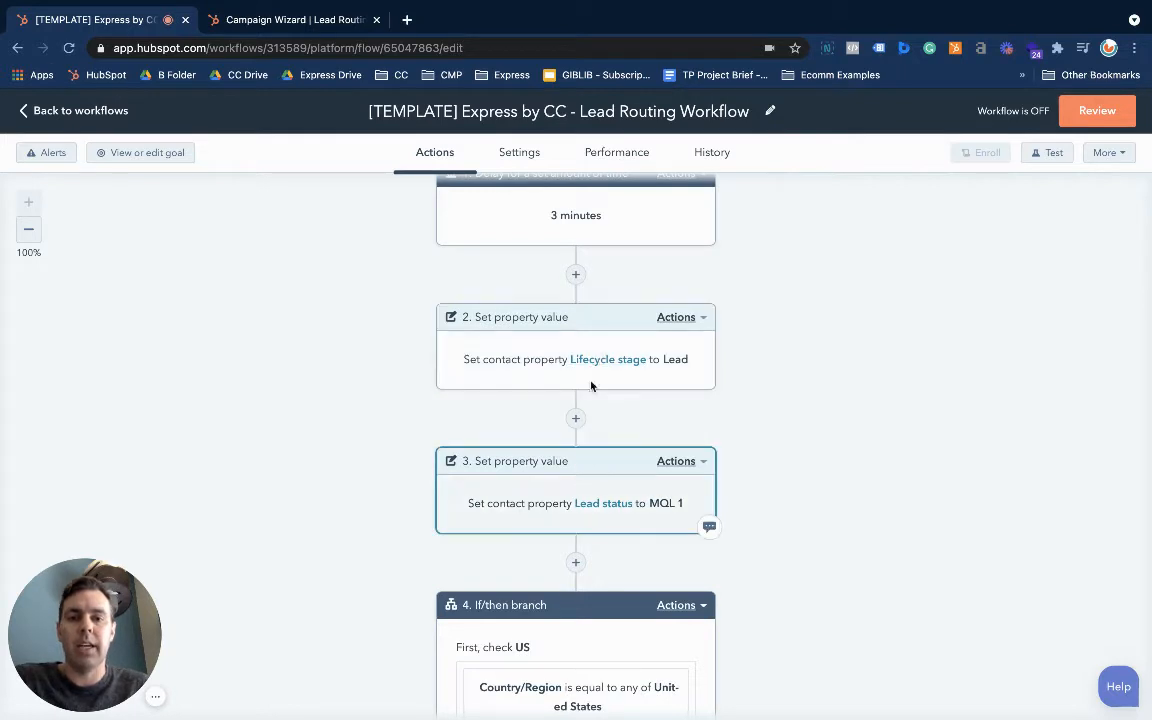
scroll(581, 340, "down", 1)
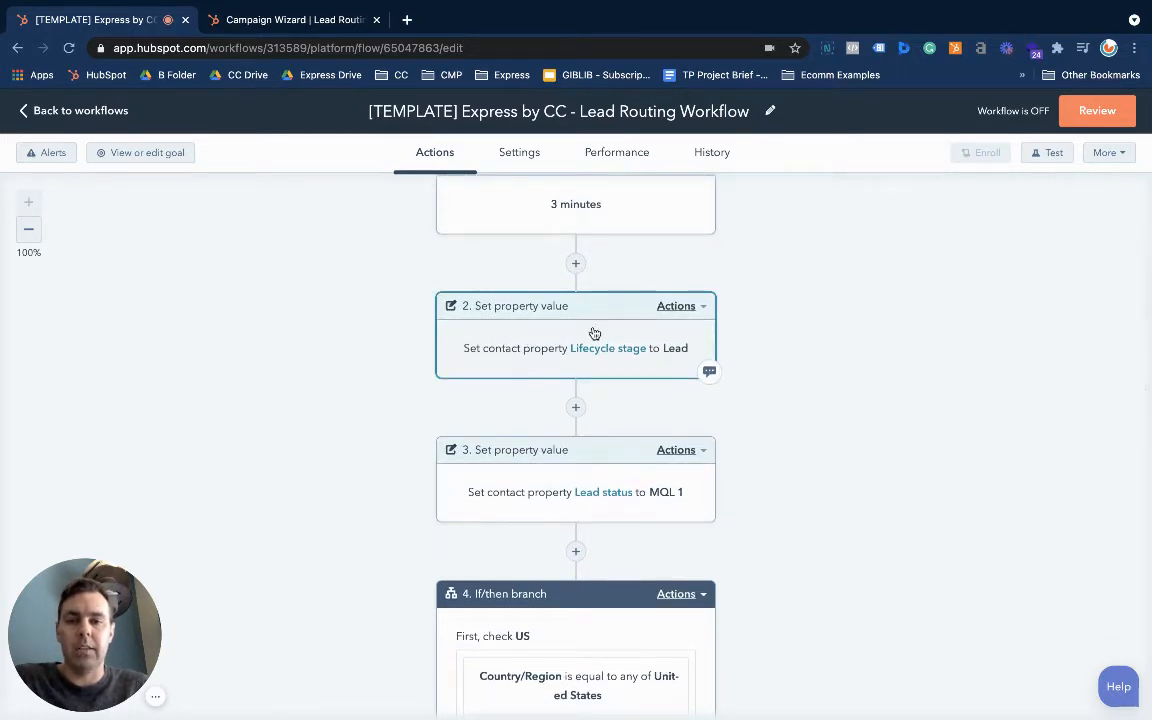
scroll(604, 352, "down", 2)
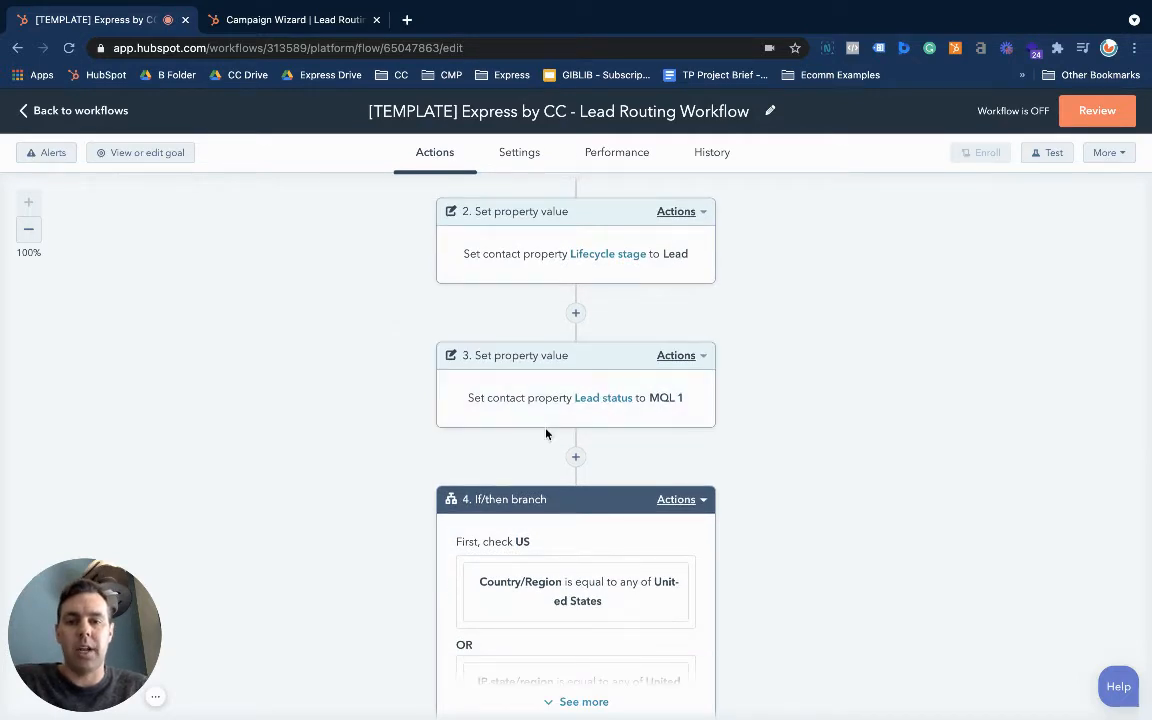
scroll(570, 284, "right", 1)
scroll(570, 281, "left", 1)
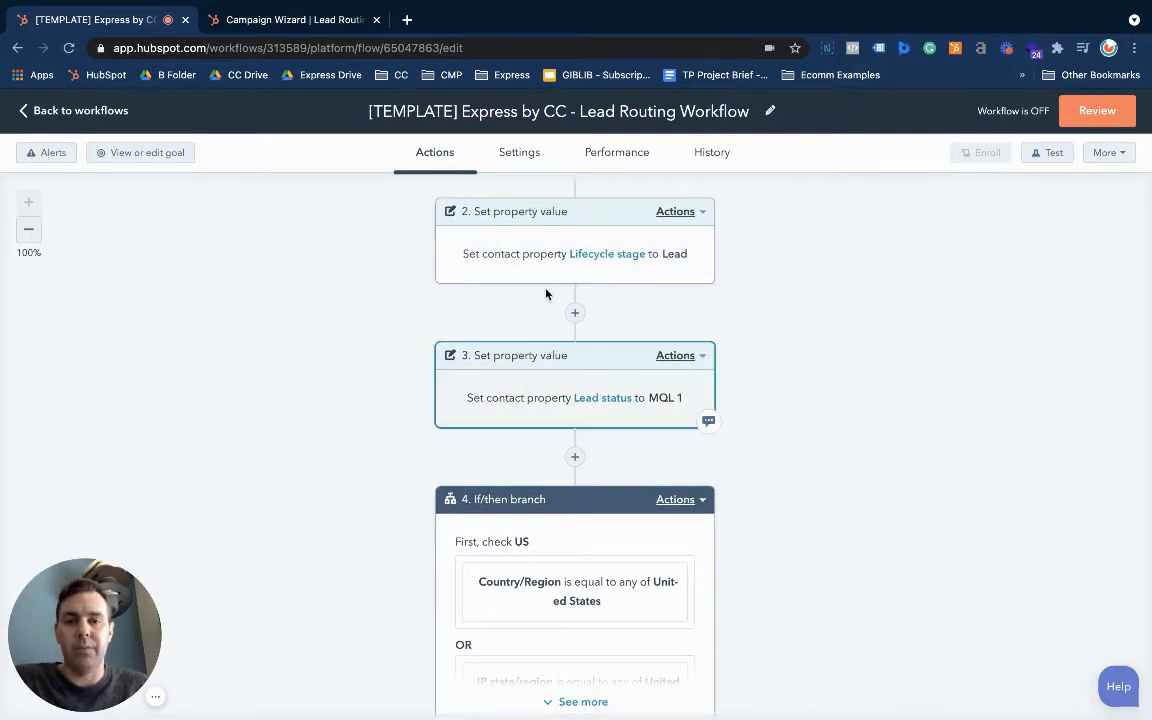
scroll(567, 378, "down", 5)
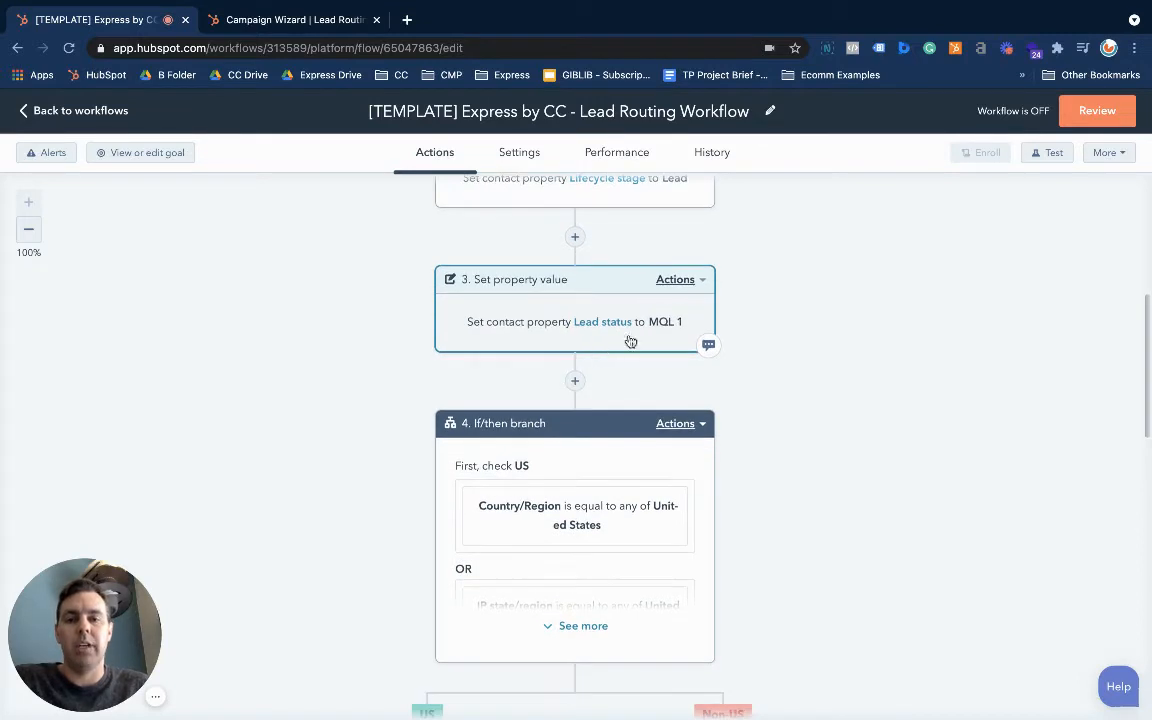
scroll(607, 347, "down", 1)
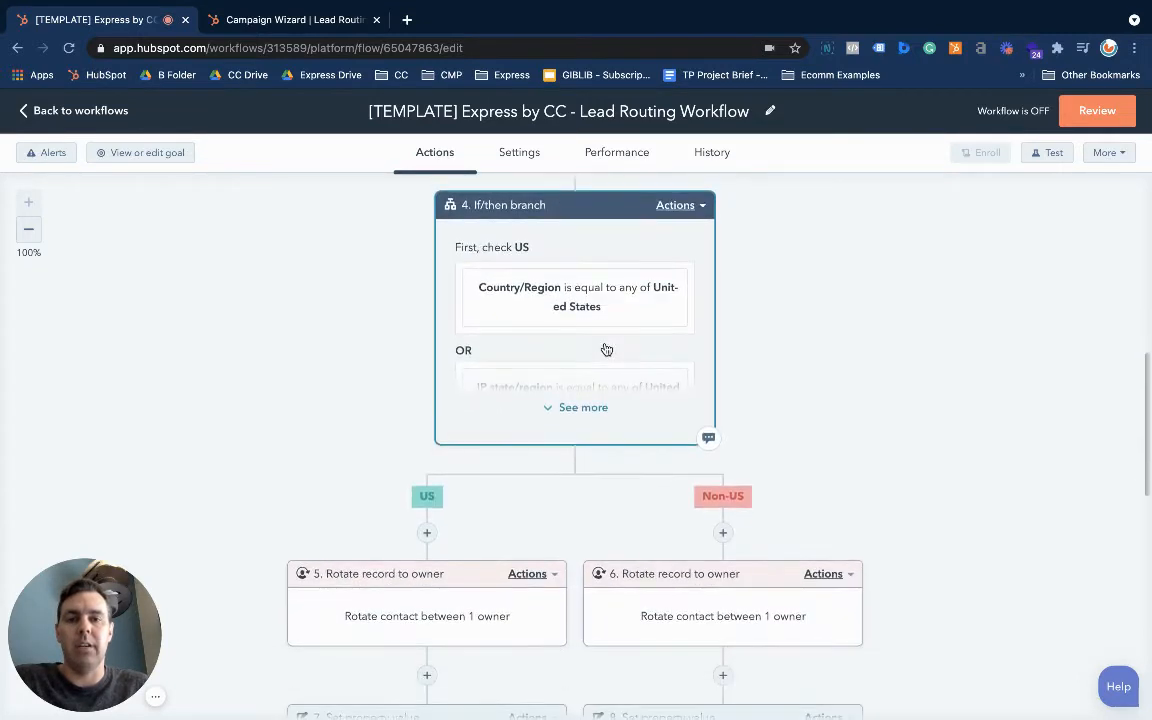
Expand the If/then branch card and examine its full US criteria and its two branches
left_click(600, 409)
scroll(727, 369, "down", 8)
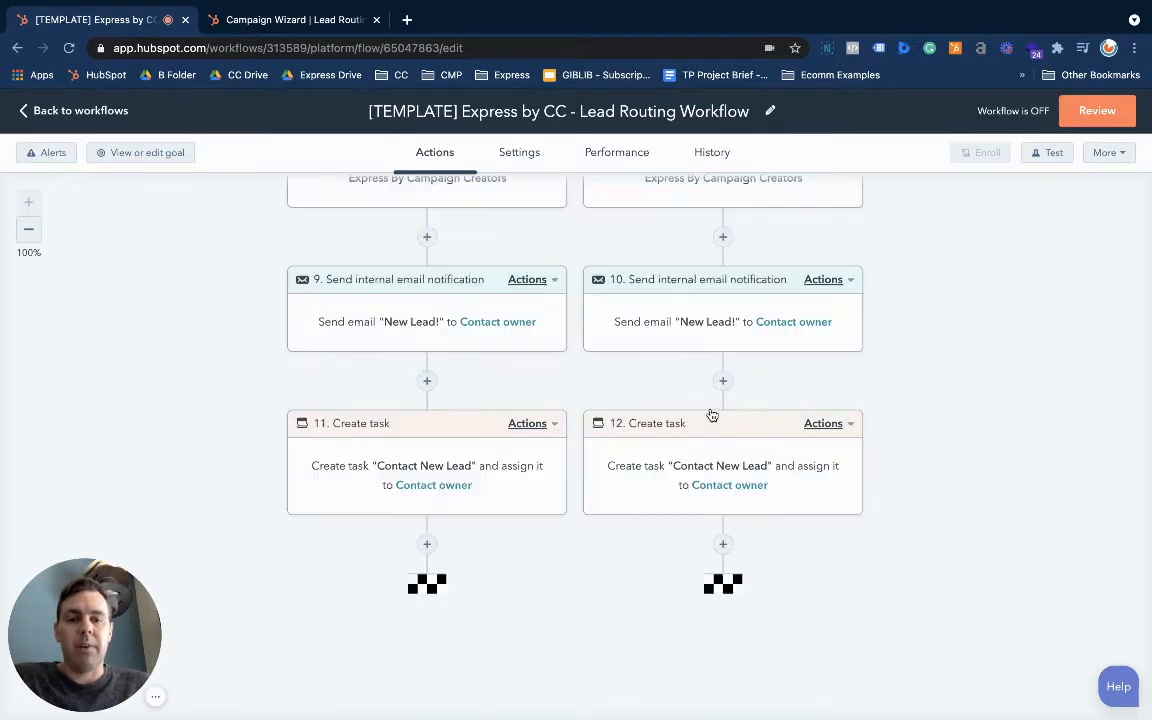
scroll(711, 411, "up", 7)
scroll(711, 411, "up", 1)
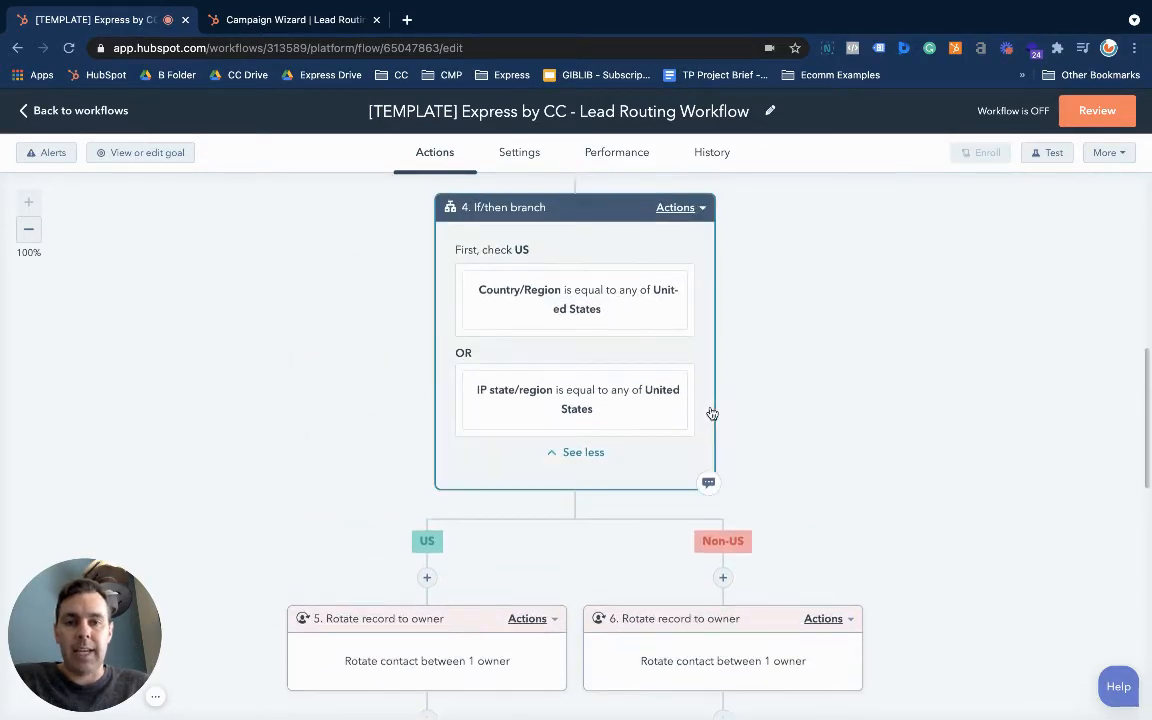
scroll(582, 352, "down", 1)
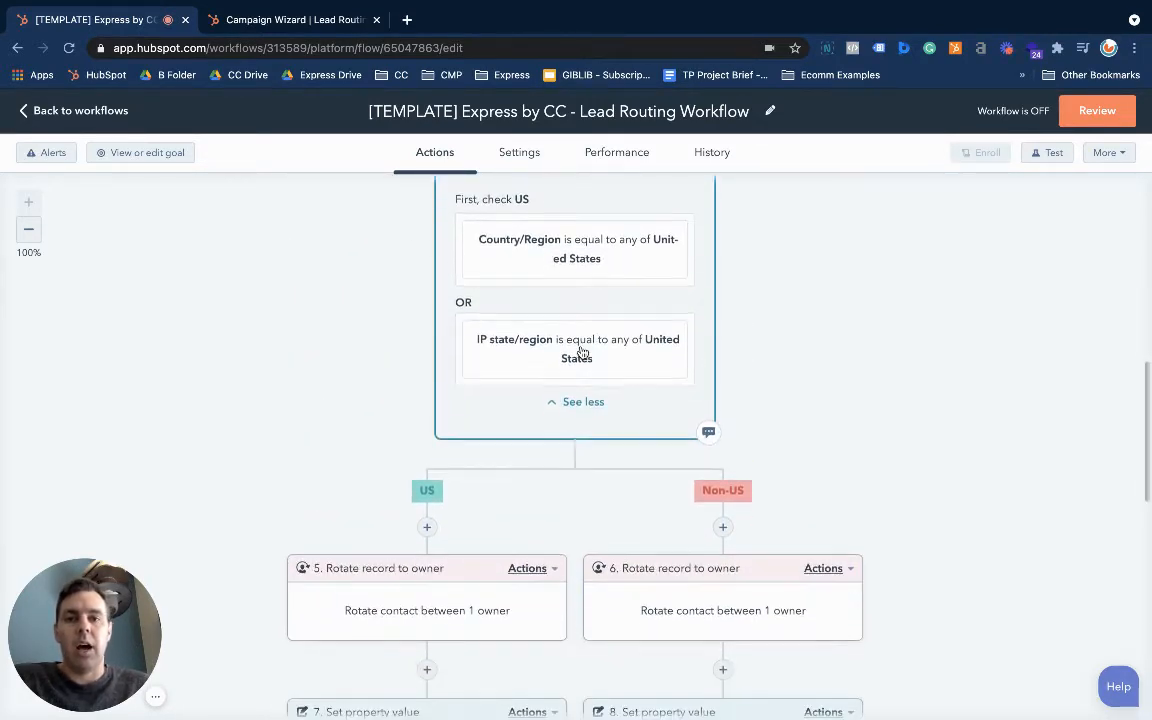
scroll(582, 352, "up", 1)
scroll(582, 352, "up", 1)
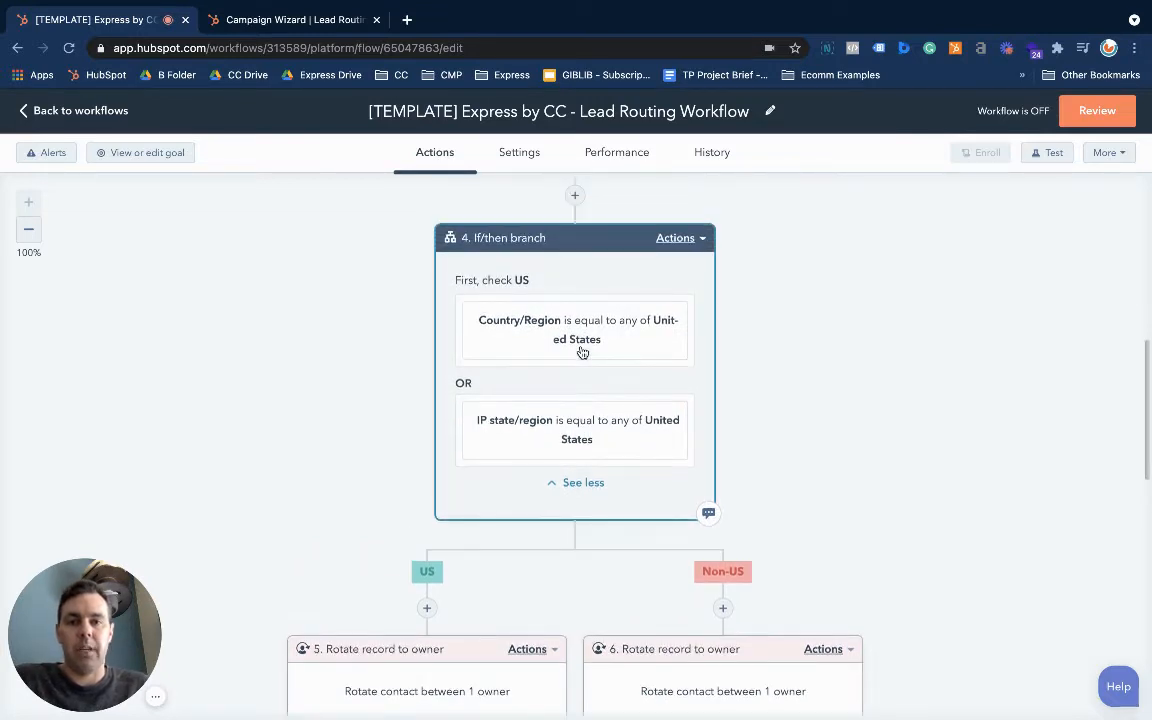
scroll(590, 340, "down", 1)
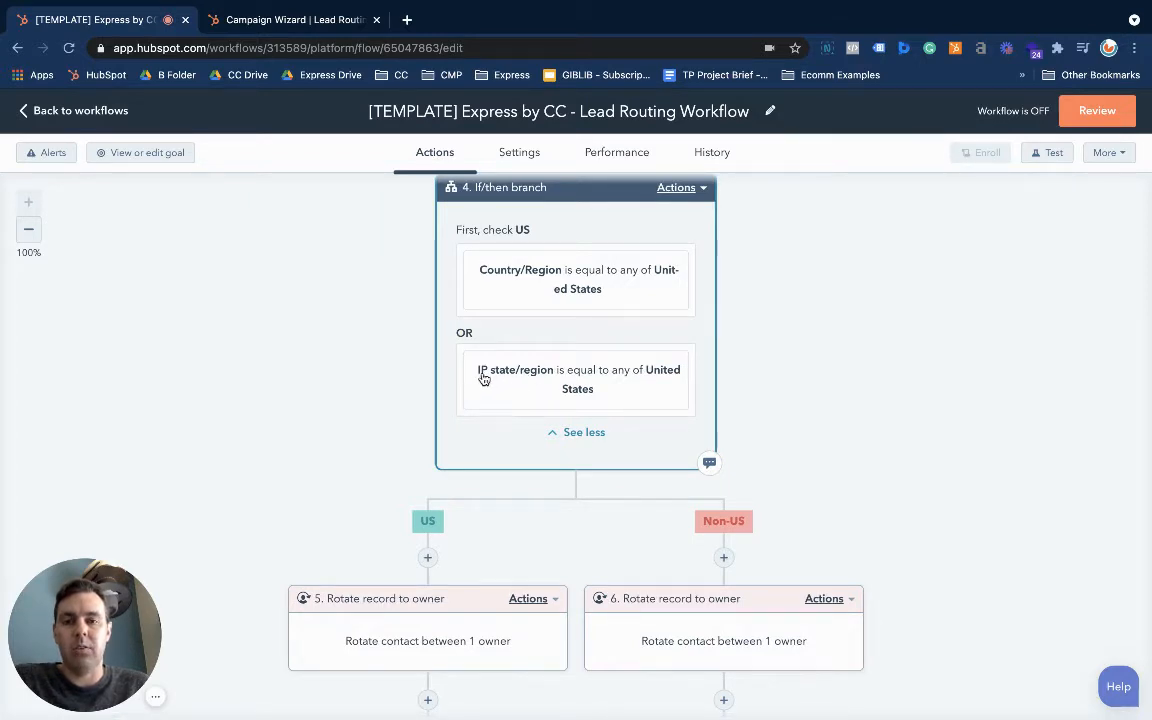
scroll(474, 384, "right", 1)
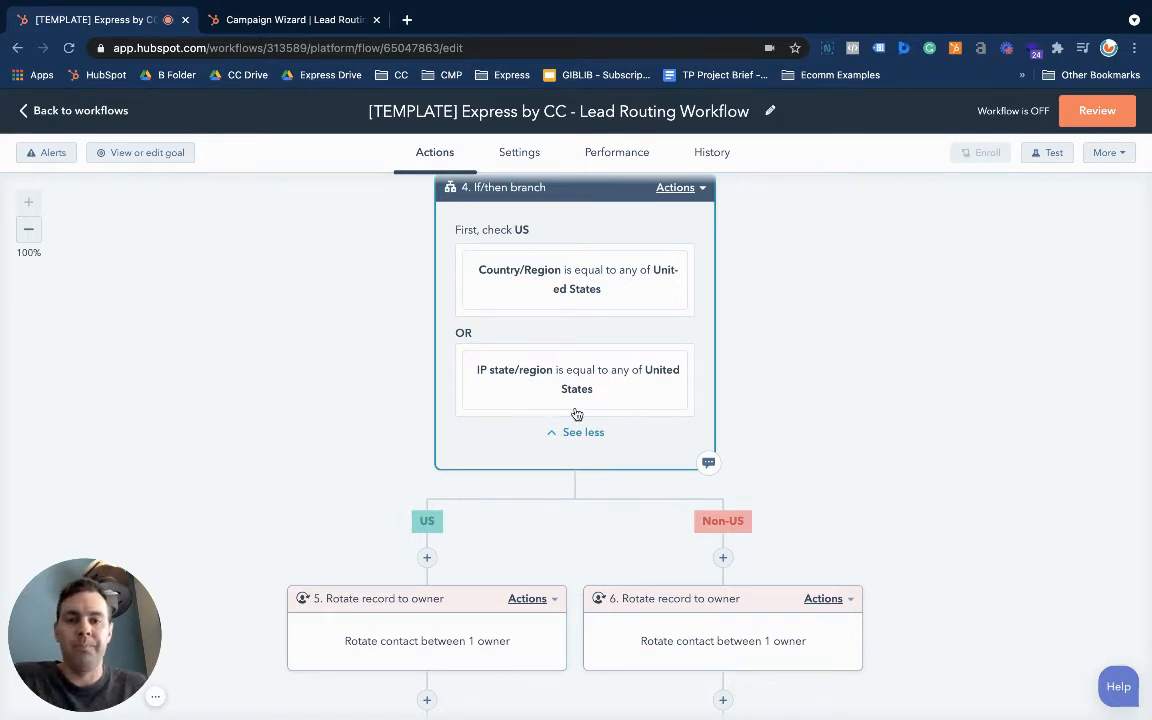
Review the actions under the US and Non-US branches, from record rotation through owner setting and email notification to task creation
scroll(576, 411, "down", 3)
scroll(509, 329, "up", 1)
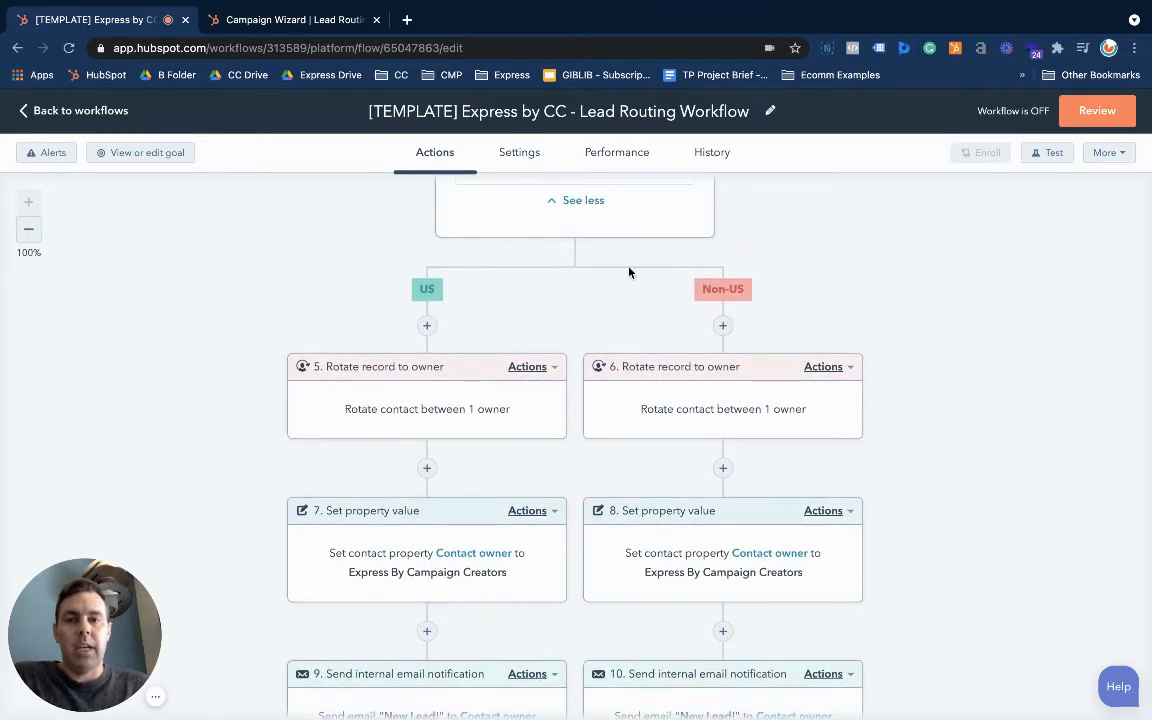
scroll(625, 310, "up", 1)
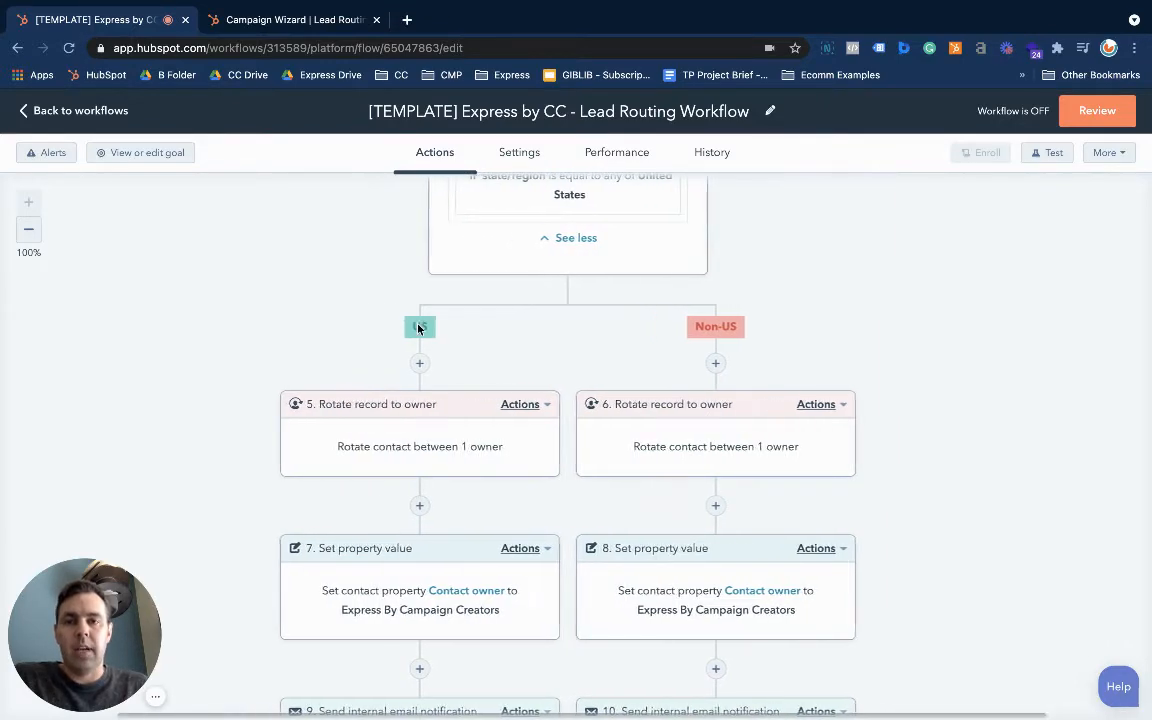
scroll(419, 329, "down", 2)
scroll(405, 425, "down", 1)
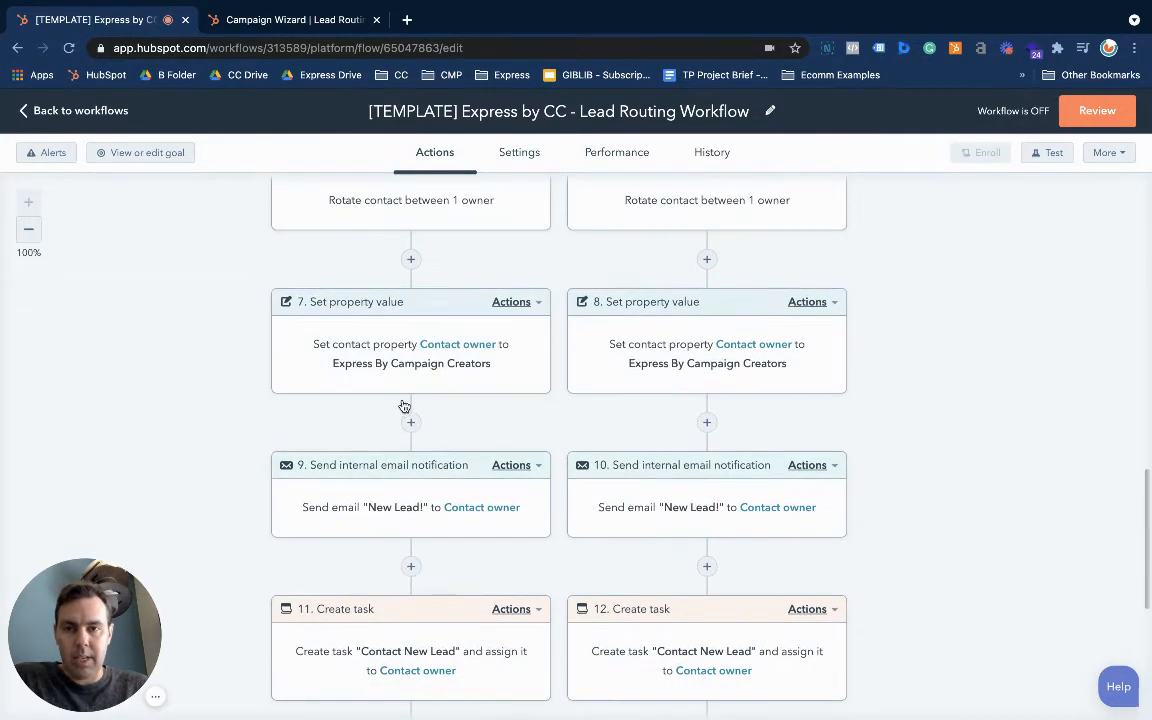
scroll(400, 410, "down", 1)
scroll(399, 410, "up", 3)
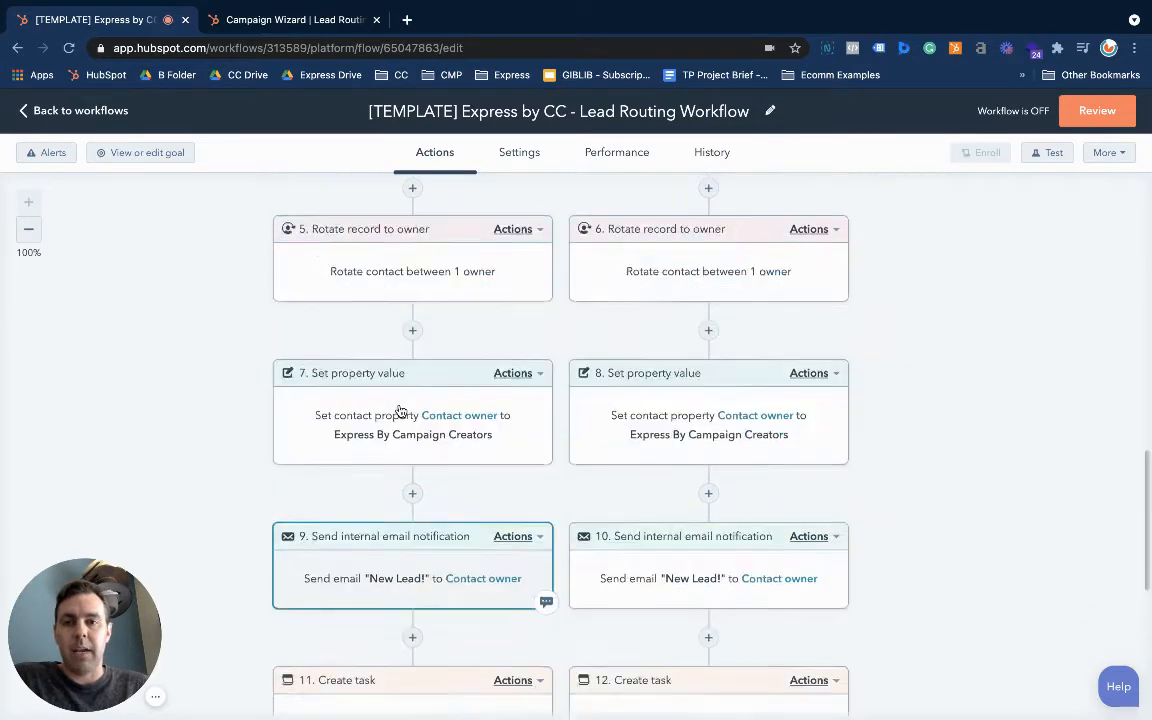
scroll(398, 336, "down", 1)
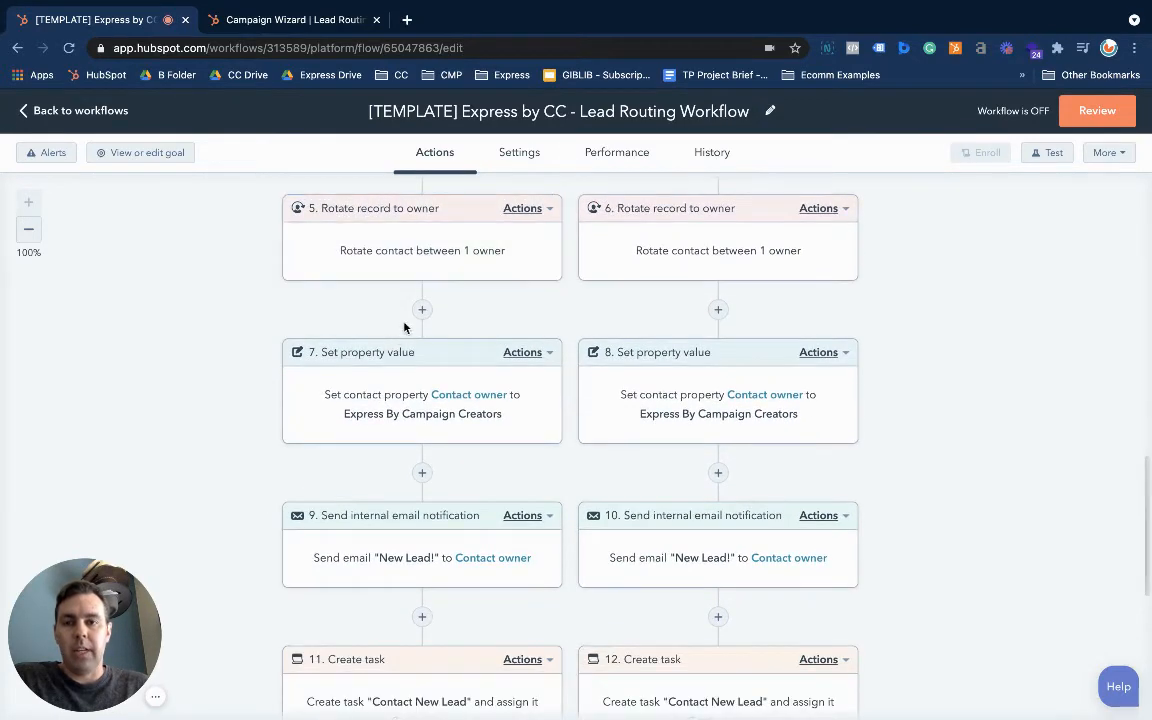
scroll(422, 372, "down", 1)
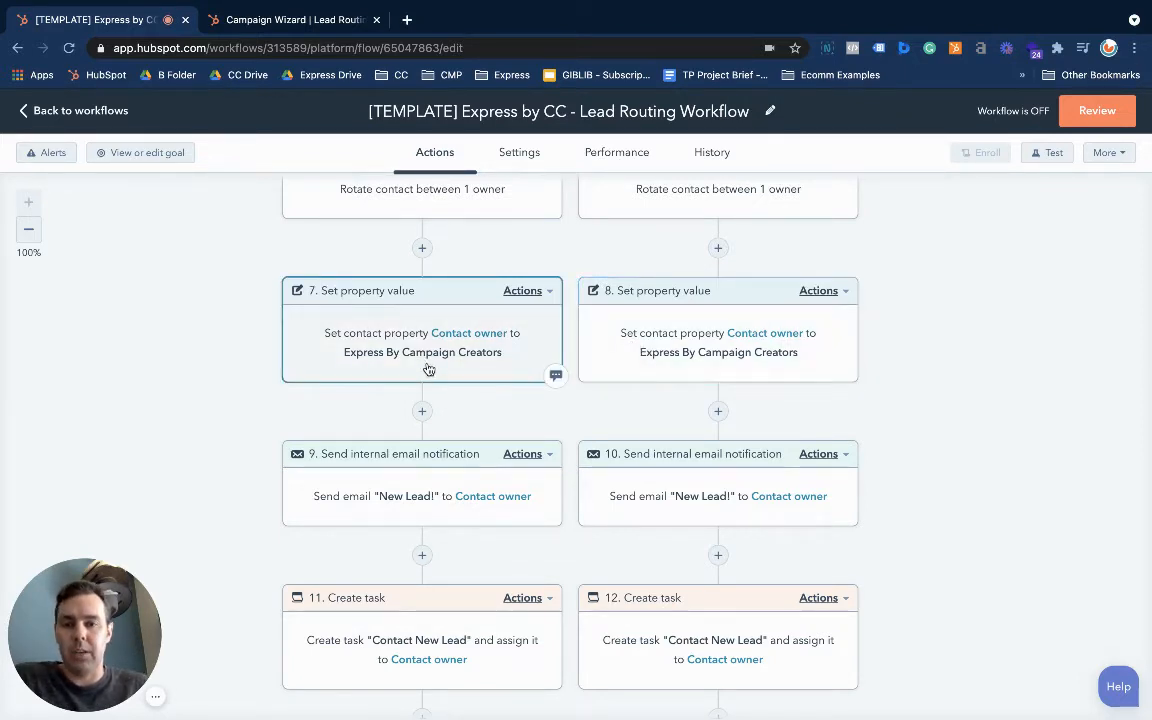
scroll(427, 368, "down", 1)
scroll(432, 410, "down", 1)
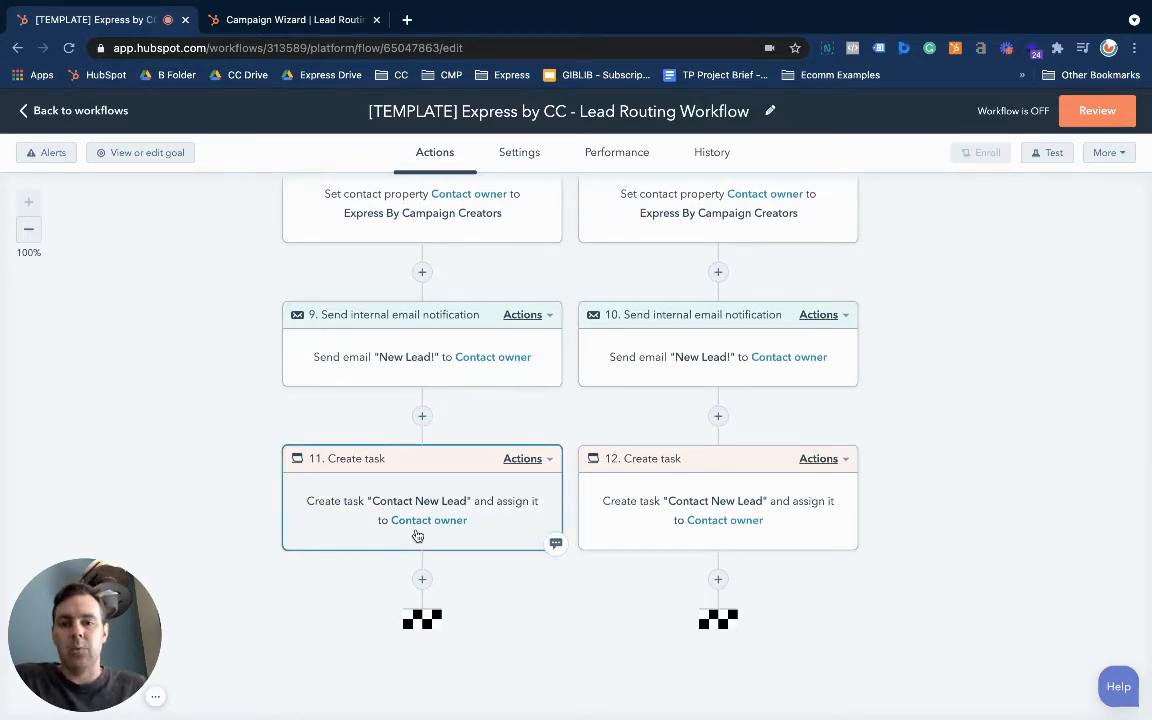
Open the If/then branch action for editing and add another branch named California
scroll(616, 508, "up", 5)
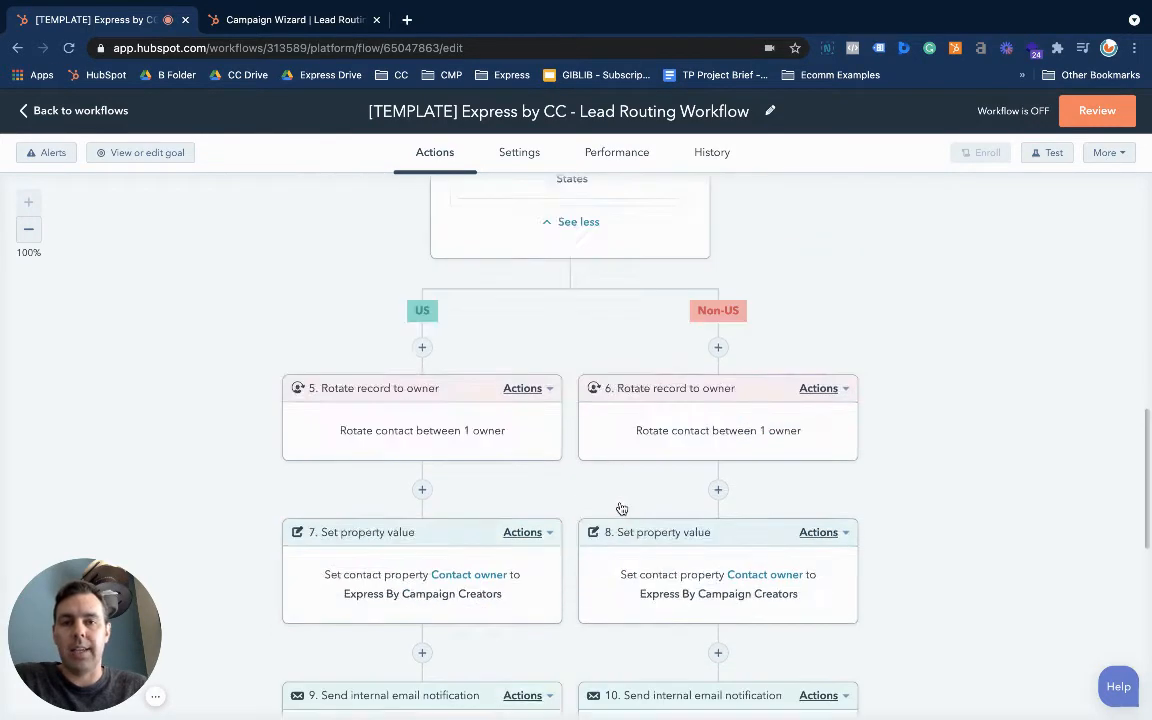
scroll(620, 509, "up", 5)
scroll(620, 509, "down", 2)
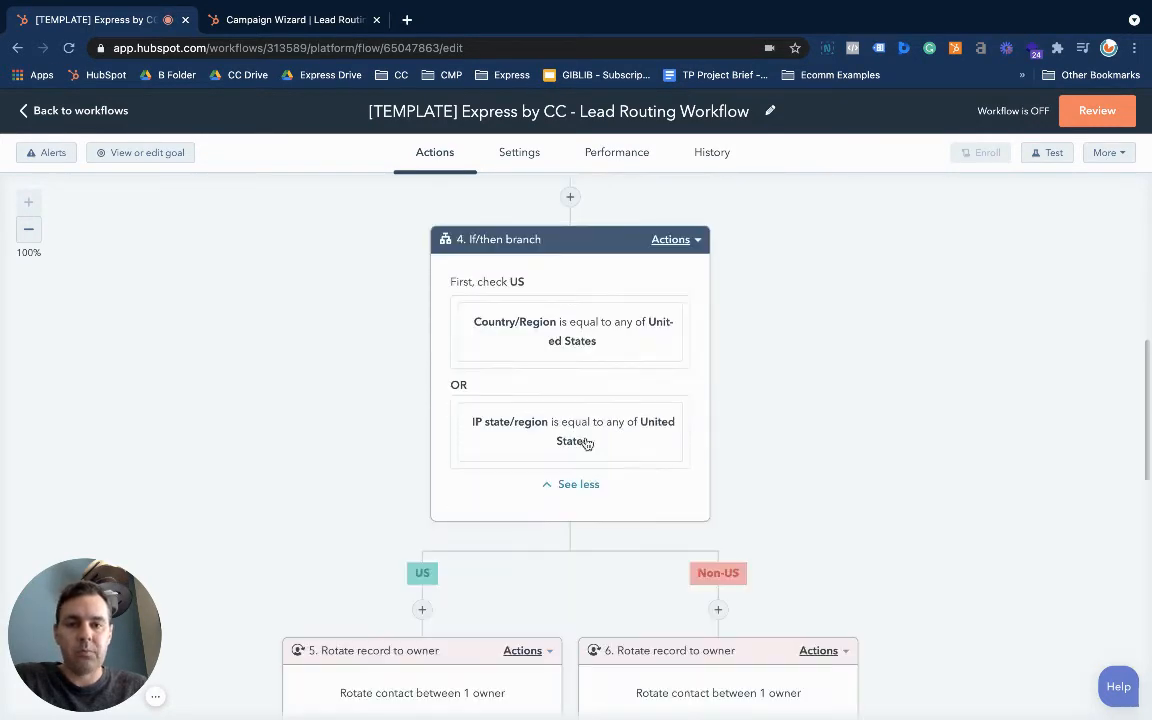
left_click(589, 333)
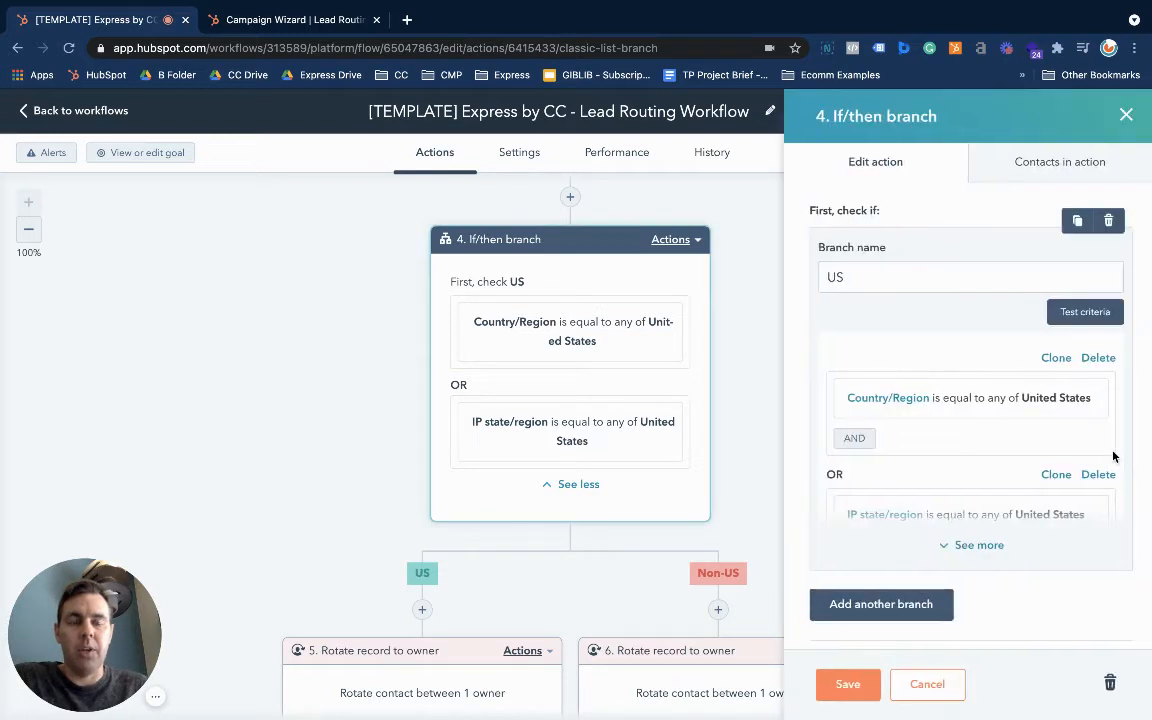
scroll(939, 432, "down", 3)
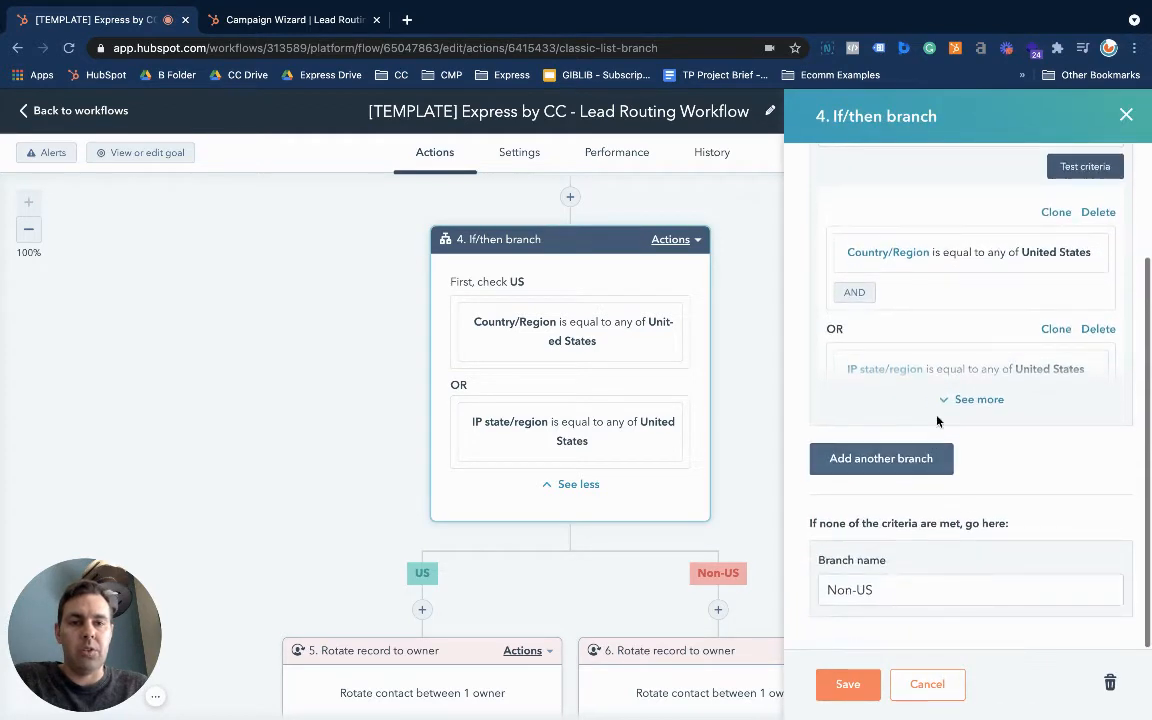
left_click(962, 400)
scroll(920, 440, "down", 1)
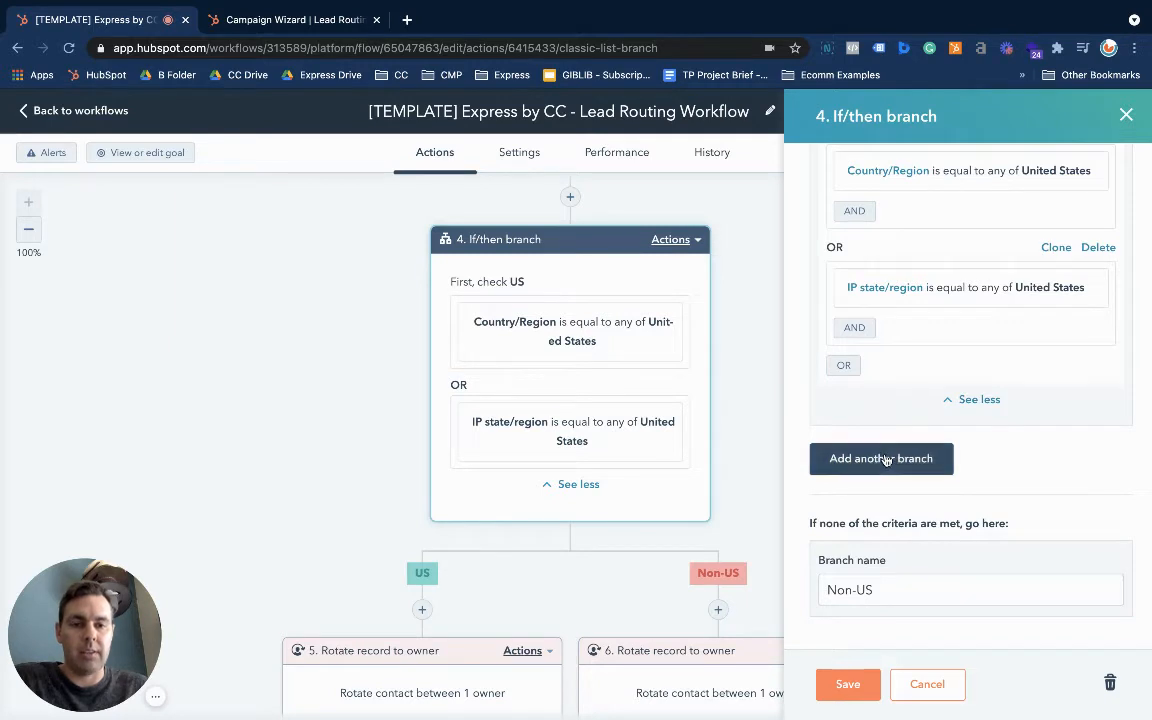
left_click(885, 459)
left_click(855, 209)
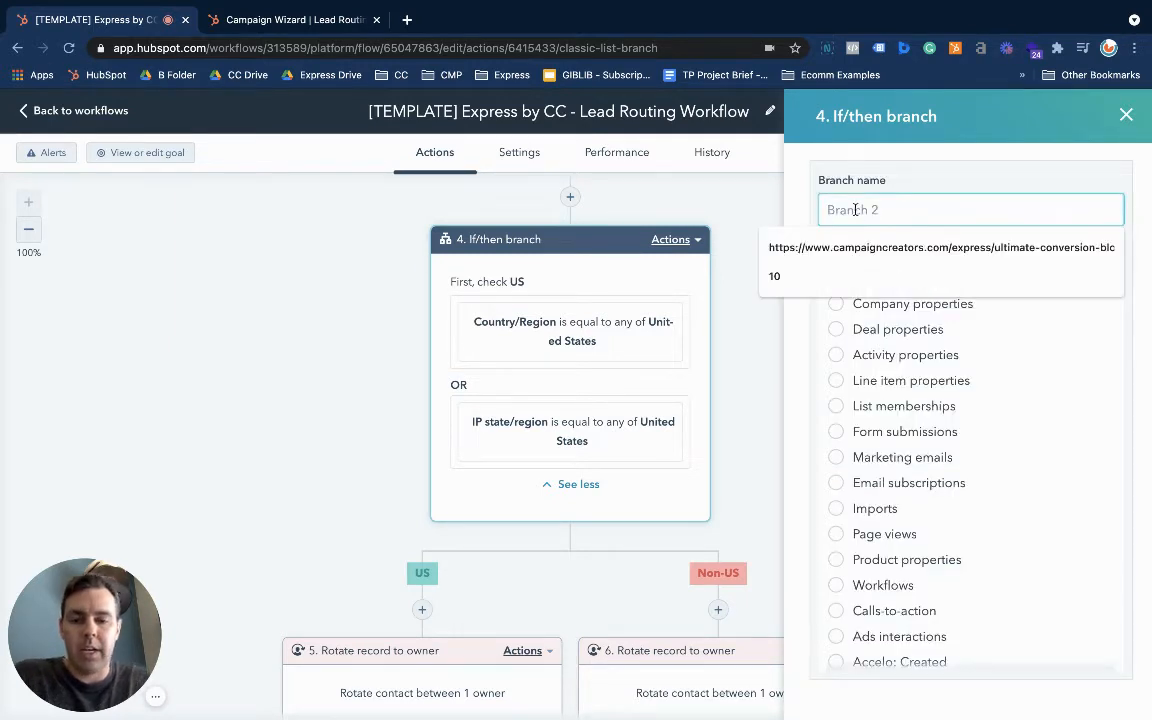
type("California")
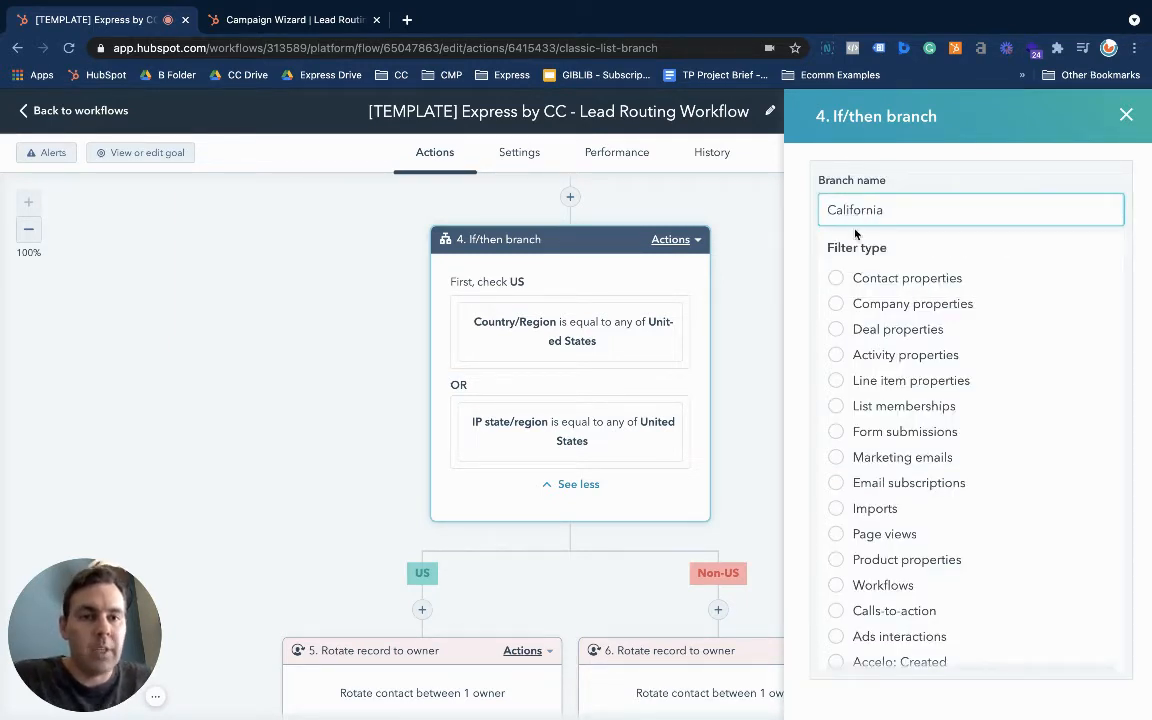
Choose the contact property IP state/region as the filter for the California branch
left_click(837, 280)
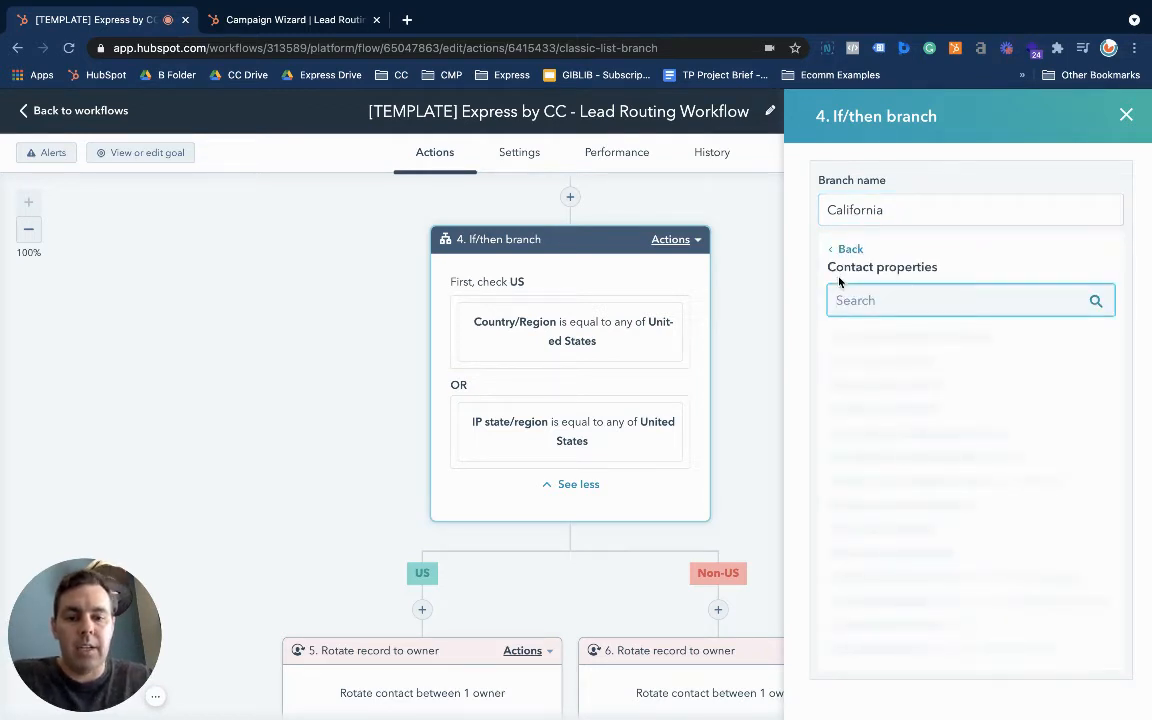
type("IP")
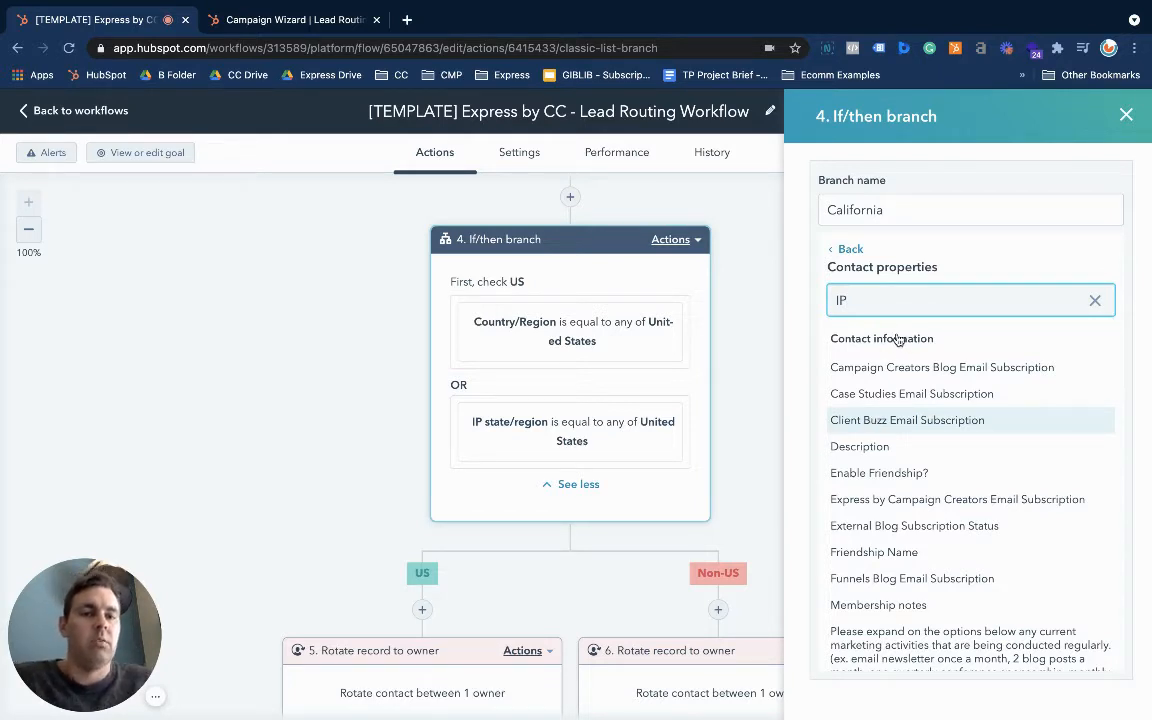
type("state")
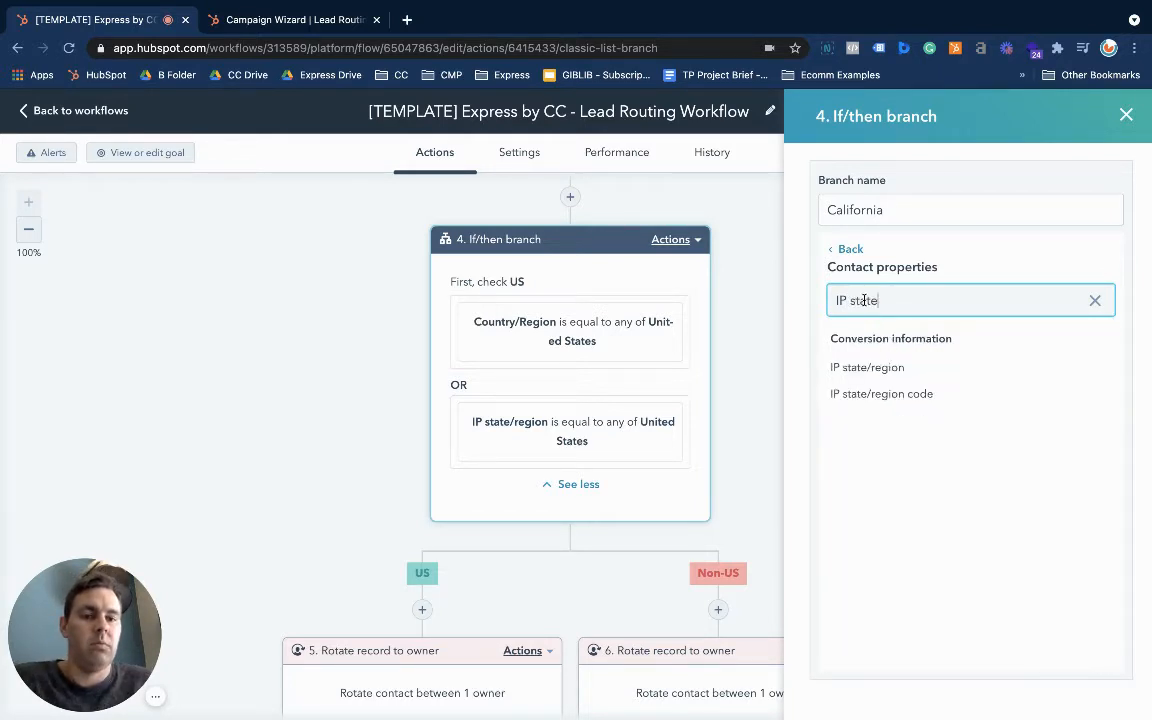
left_click(861, 369)
left_click(861, 405)
type("Ca")
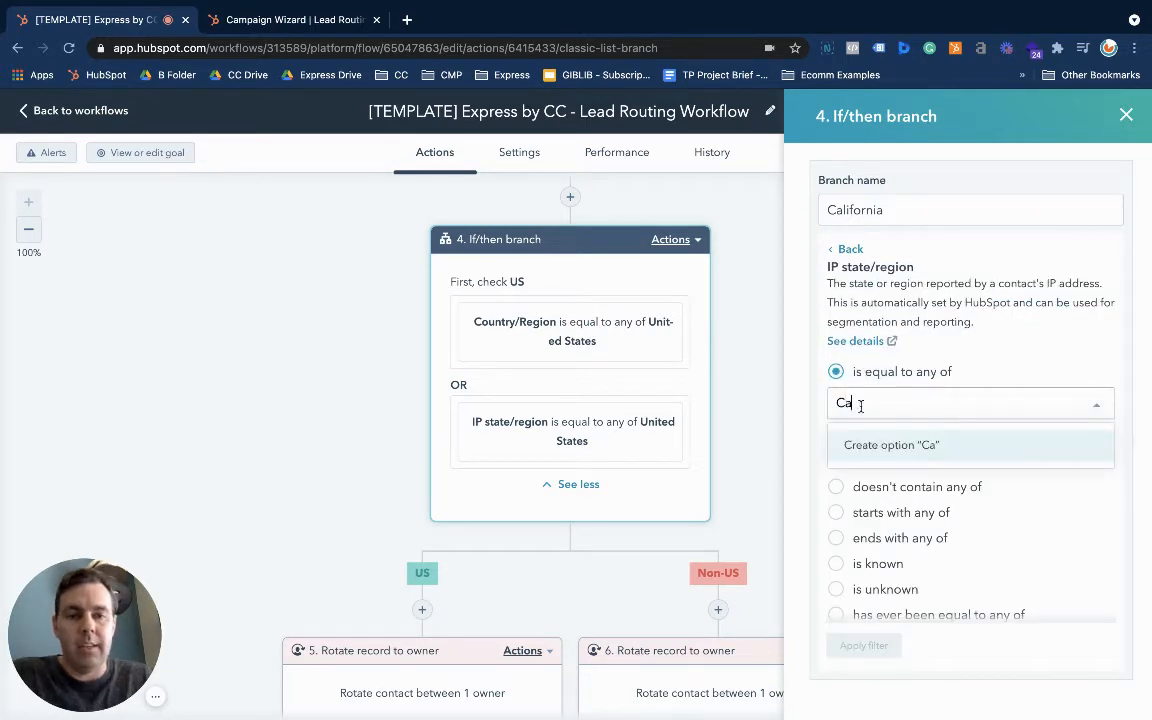
type("lifornia")
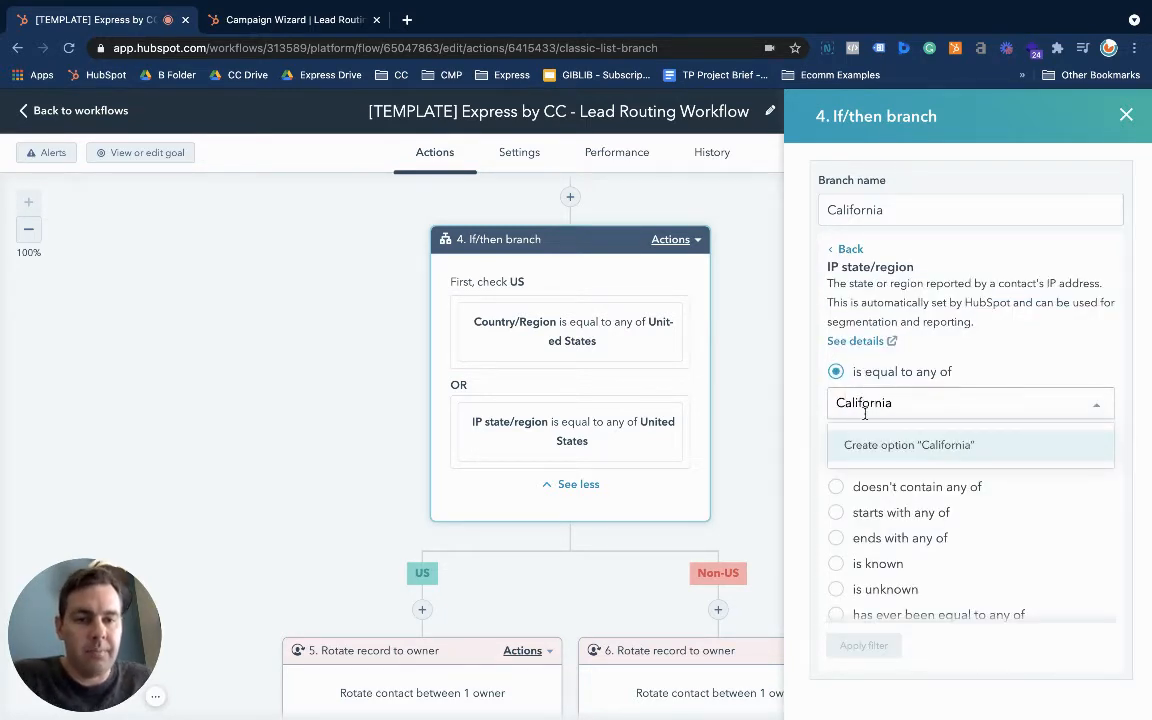
scroll(968, 658, "up", 1)
left_click(961, 679)
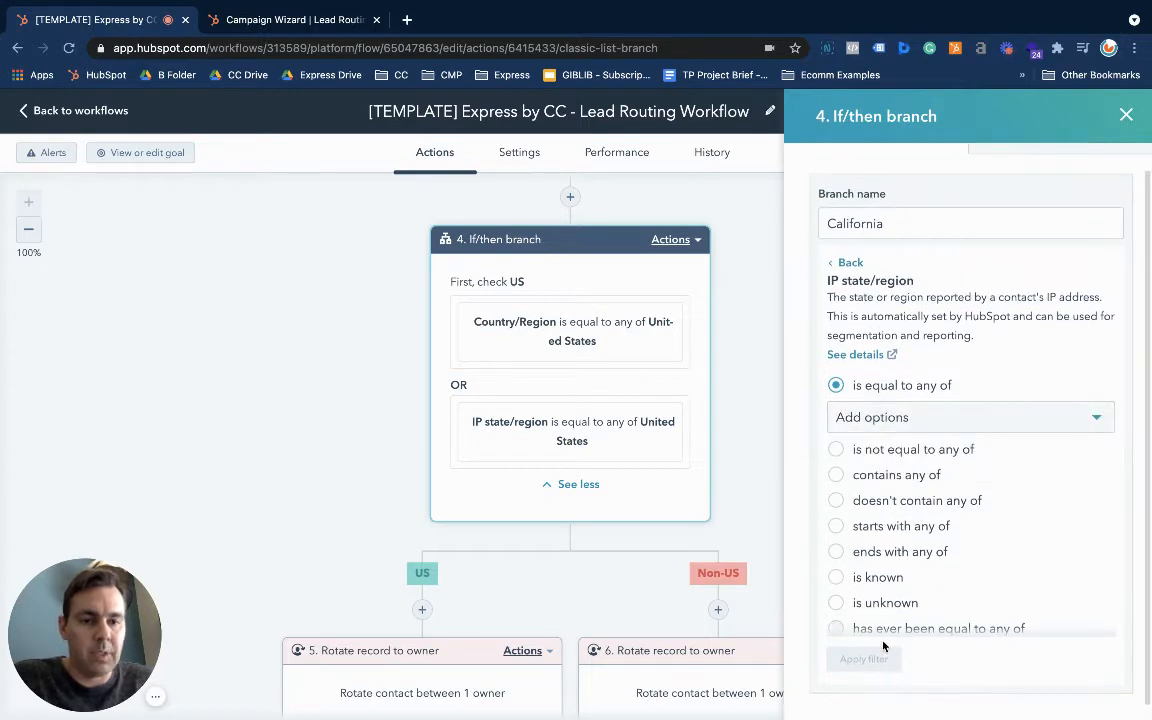
Set the California branch's IP state/region filter to is equal to any of California and apply it
left_click(853, 421)
type("Californ")
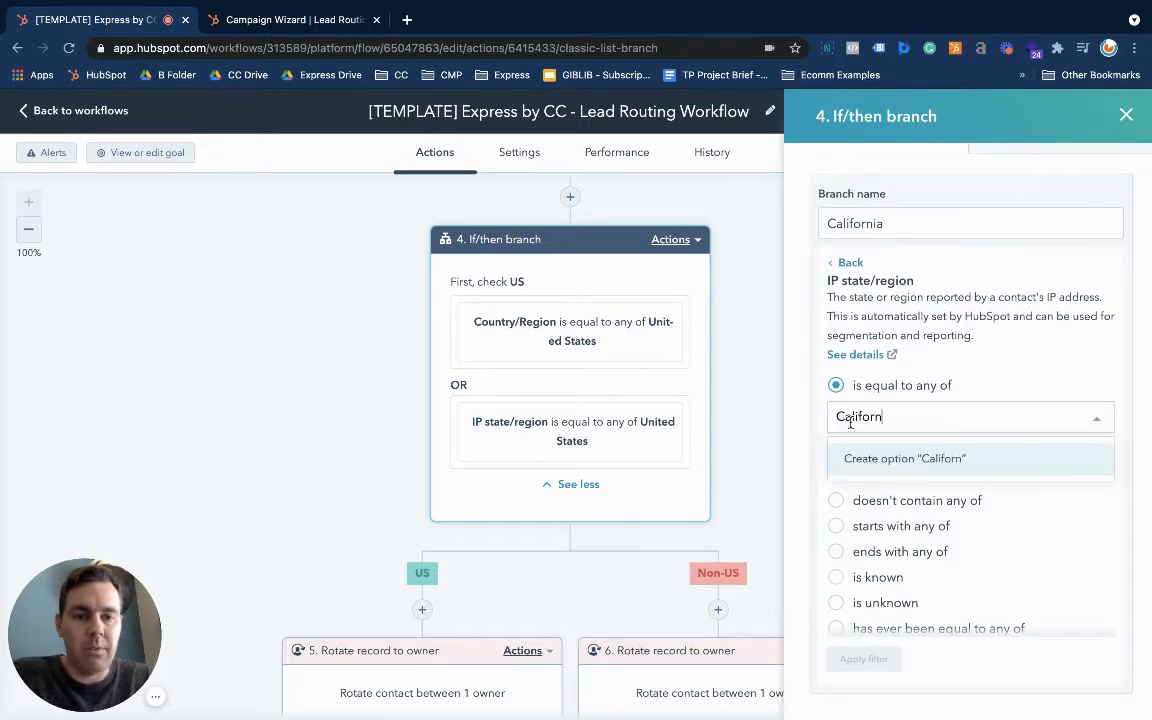
type("ia")
key("Return")
left_click(845, 665)
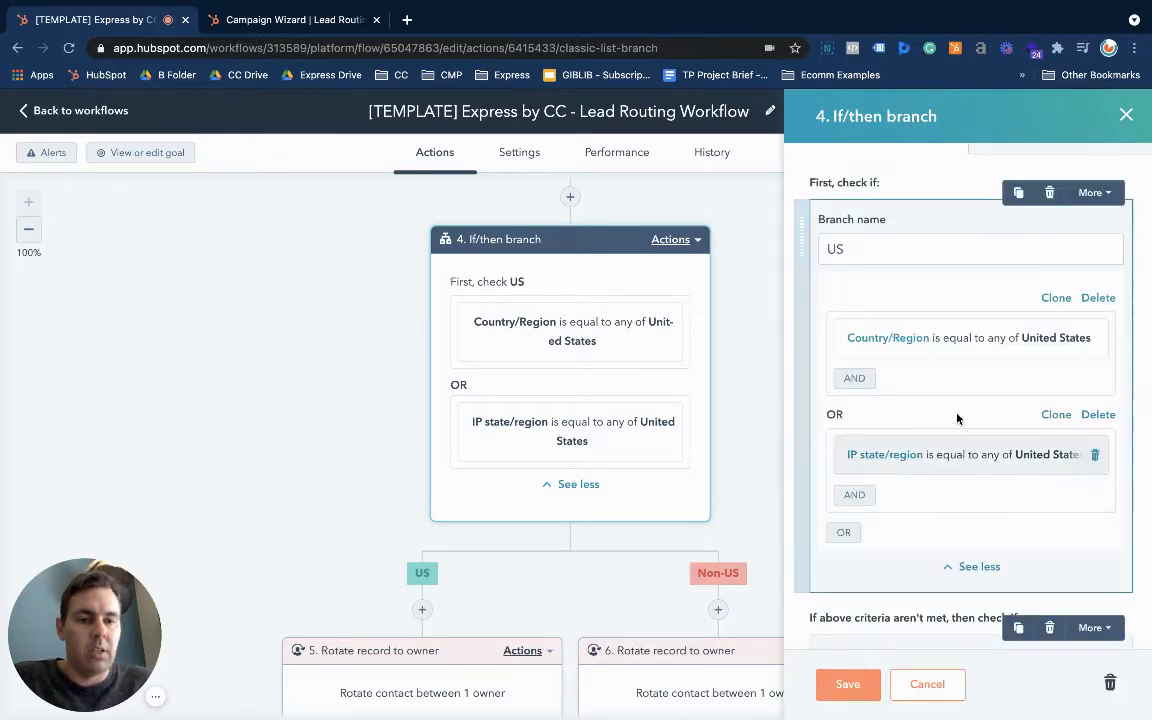
Add another branch named Texas after the California branch
scroll(957, 418, "down", 5)
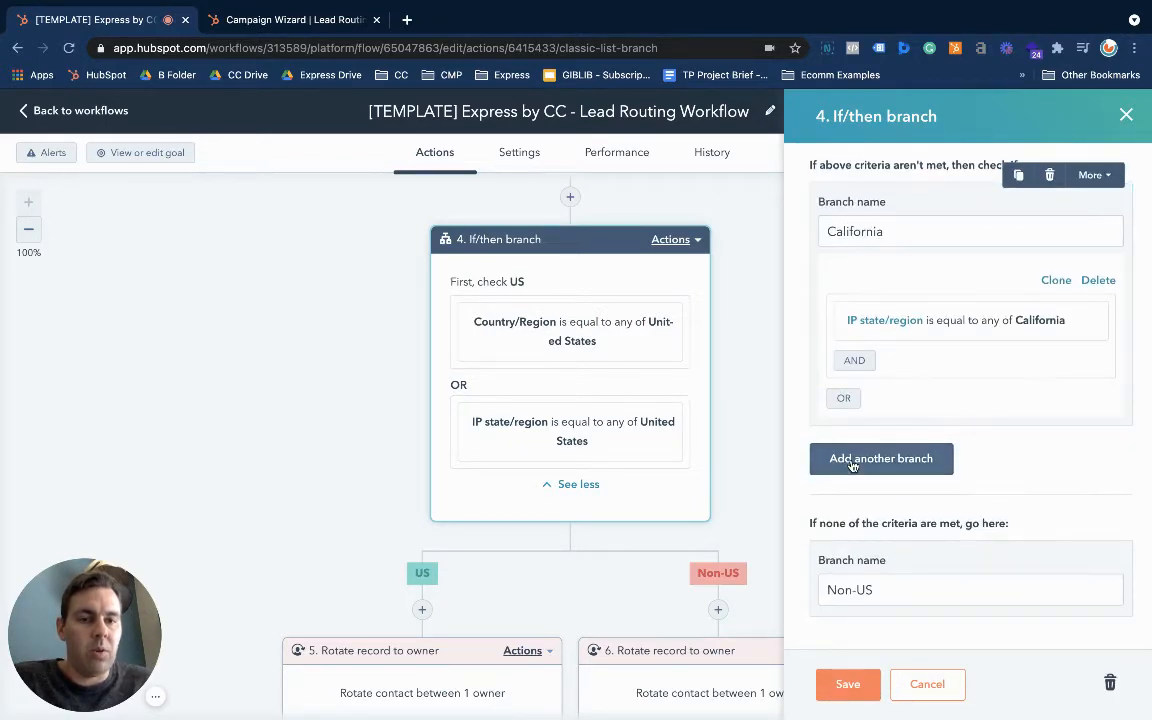
left_click(852, 462)
left_click(844, 210)
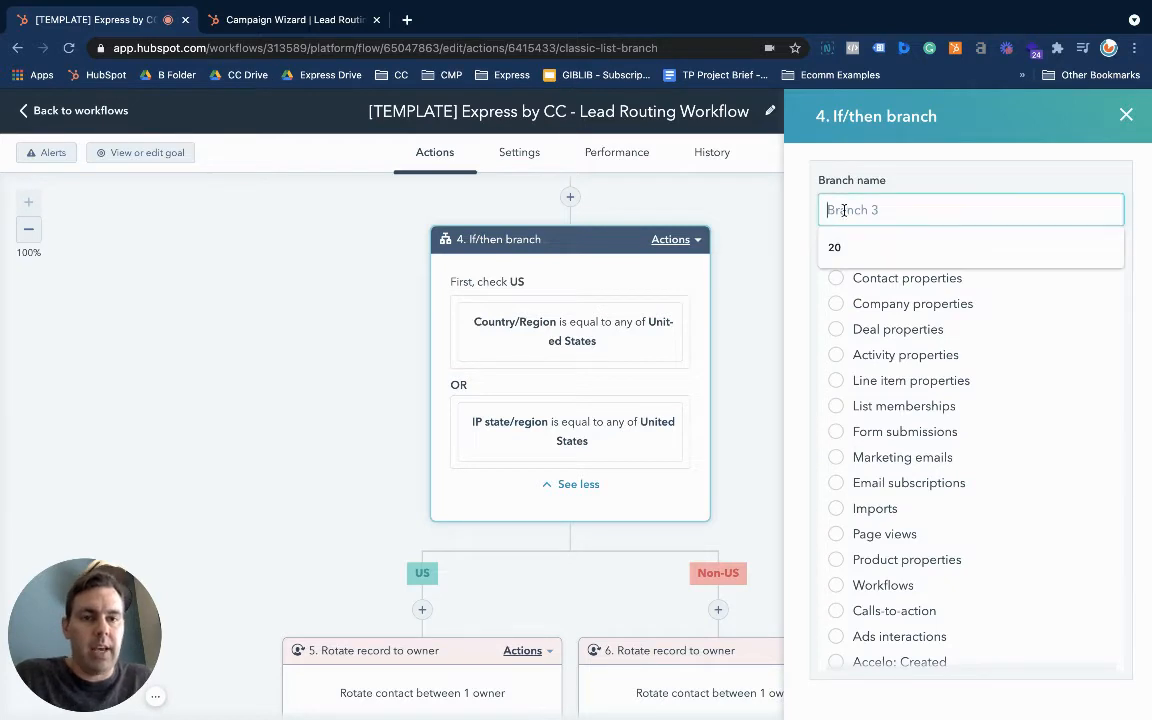
type("Texas")
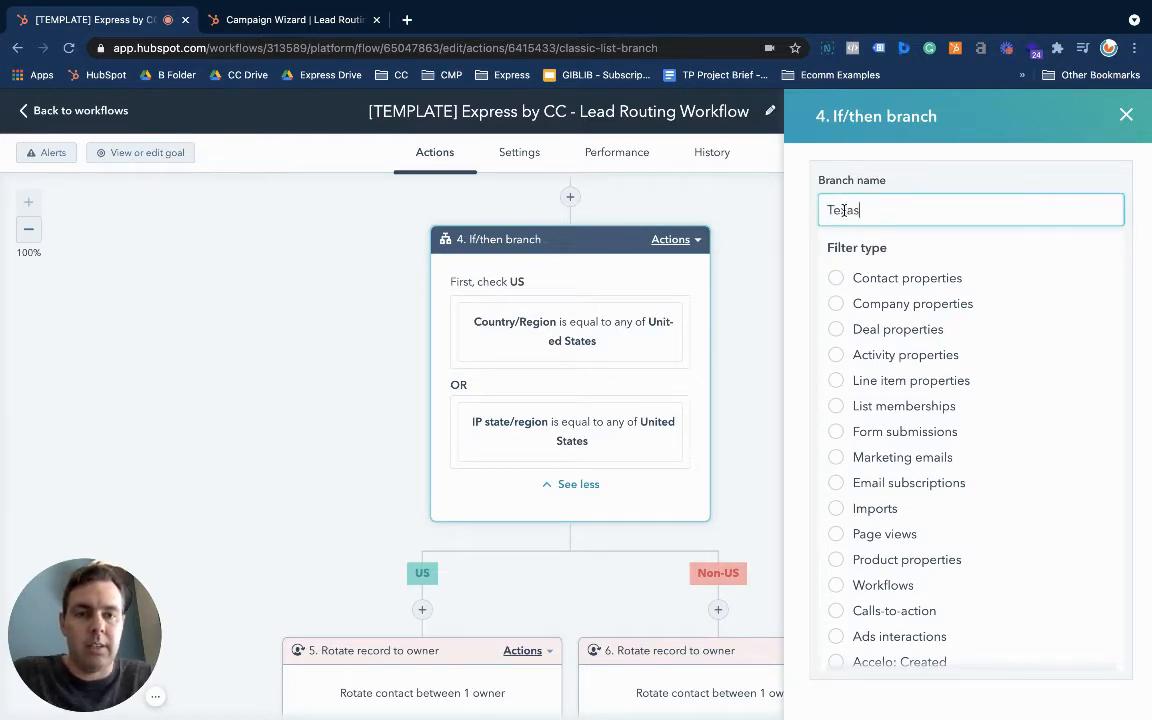
Filter the Texas branch by contact property IP state/region equal to any of Texas, and save the If/then action
left_click(836, 278)
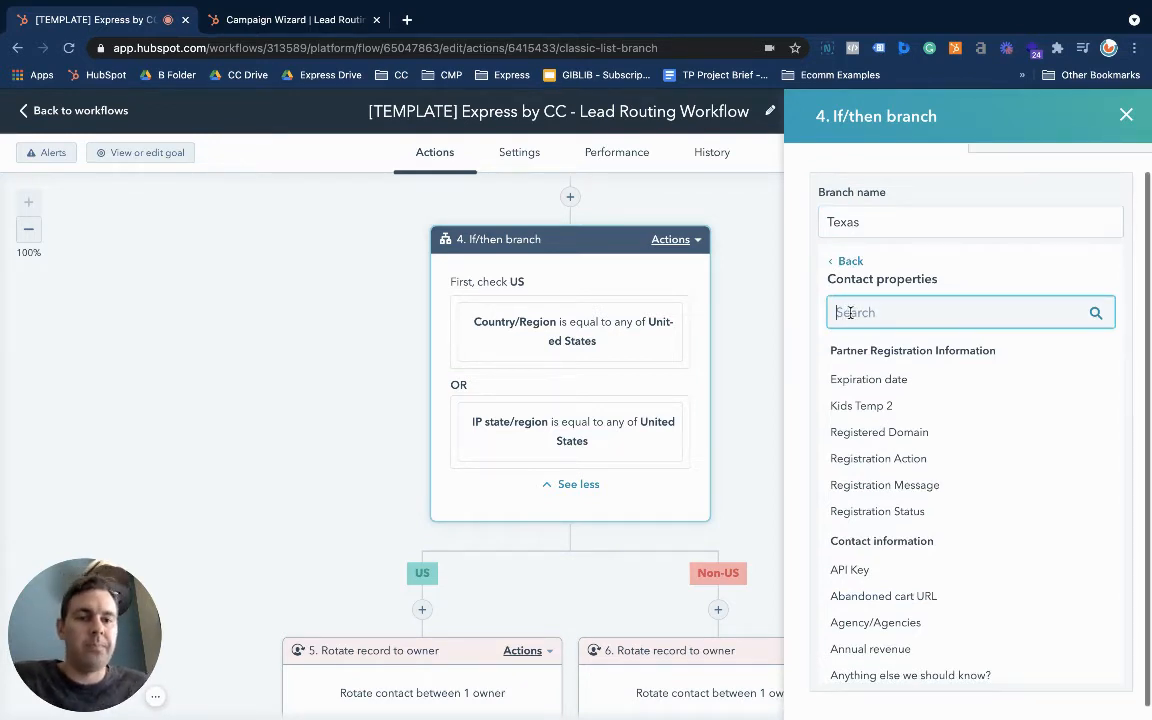
type("IP stat")
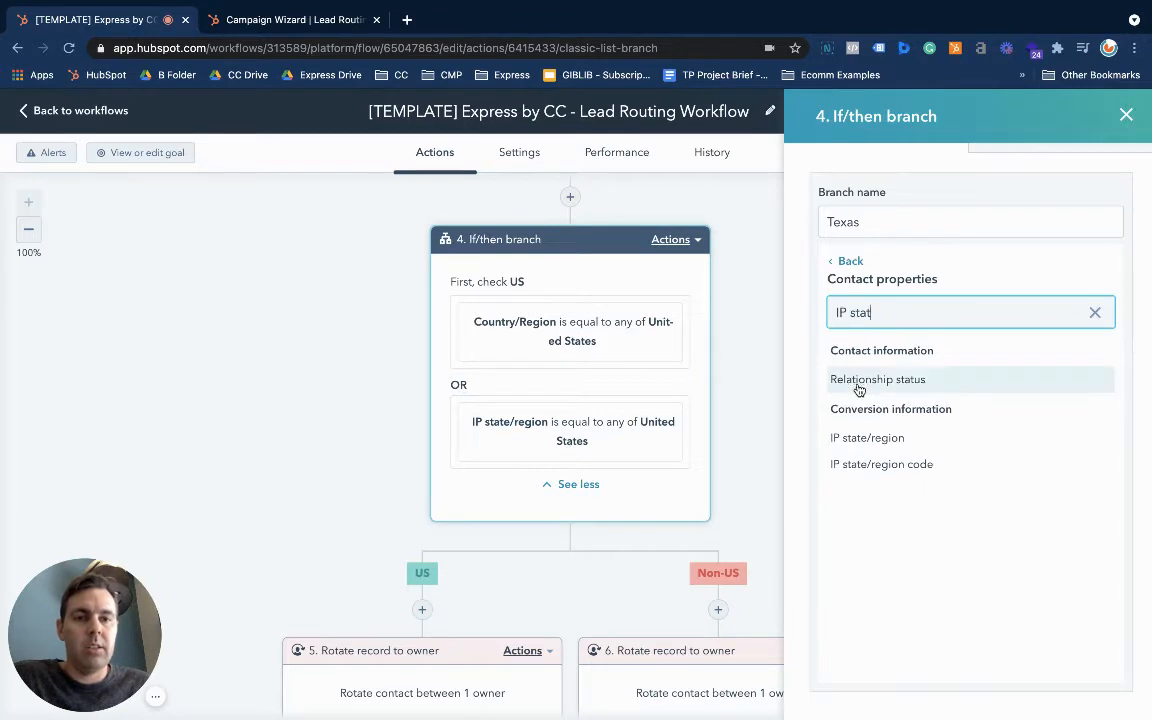
left_click(864, 437)
left_click(857, 418)
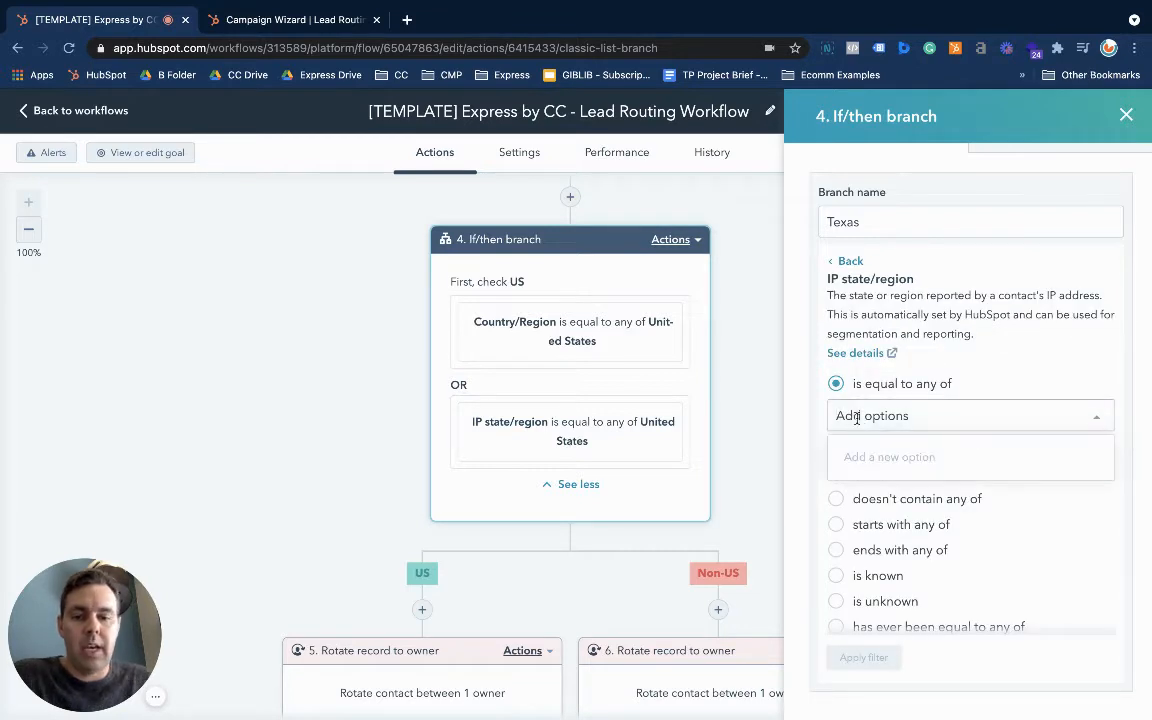
type("Texas")
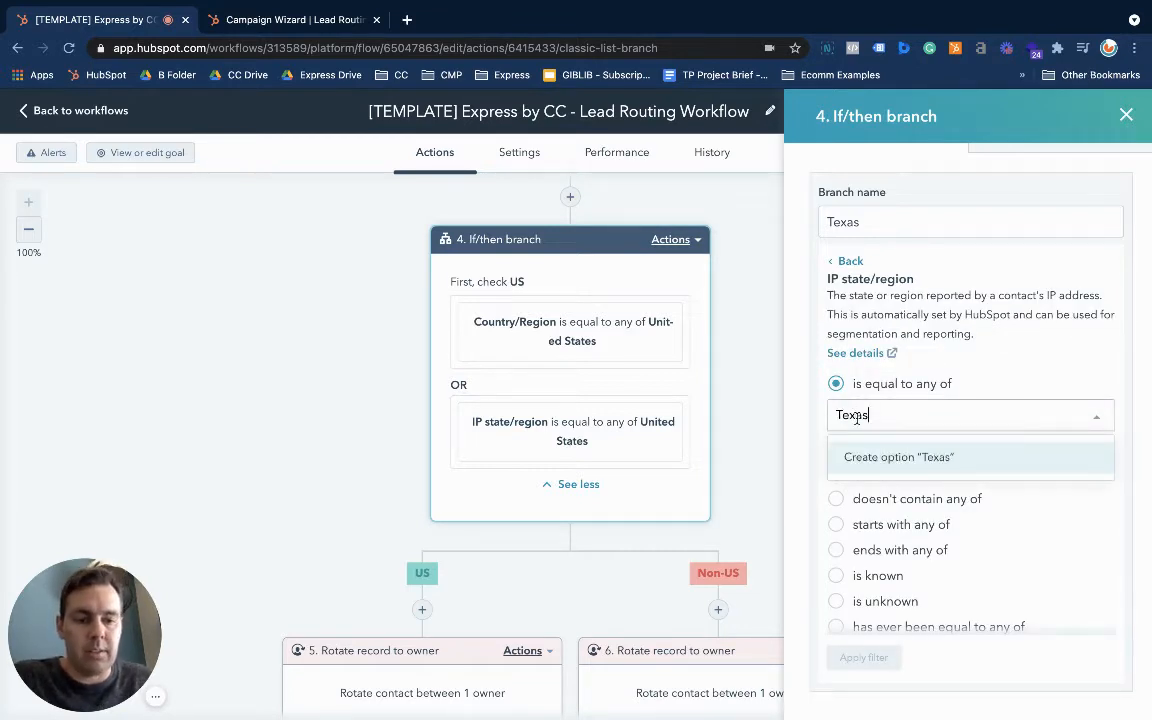
key("Return")
left_click(863, 657)
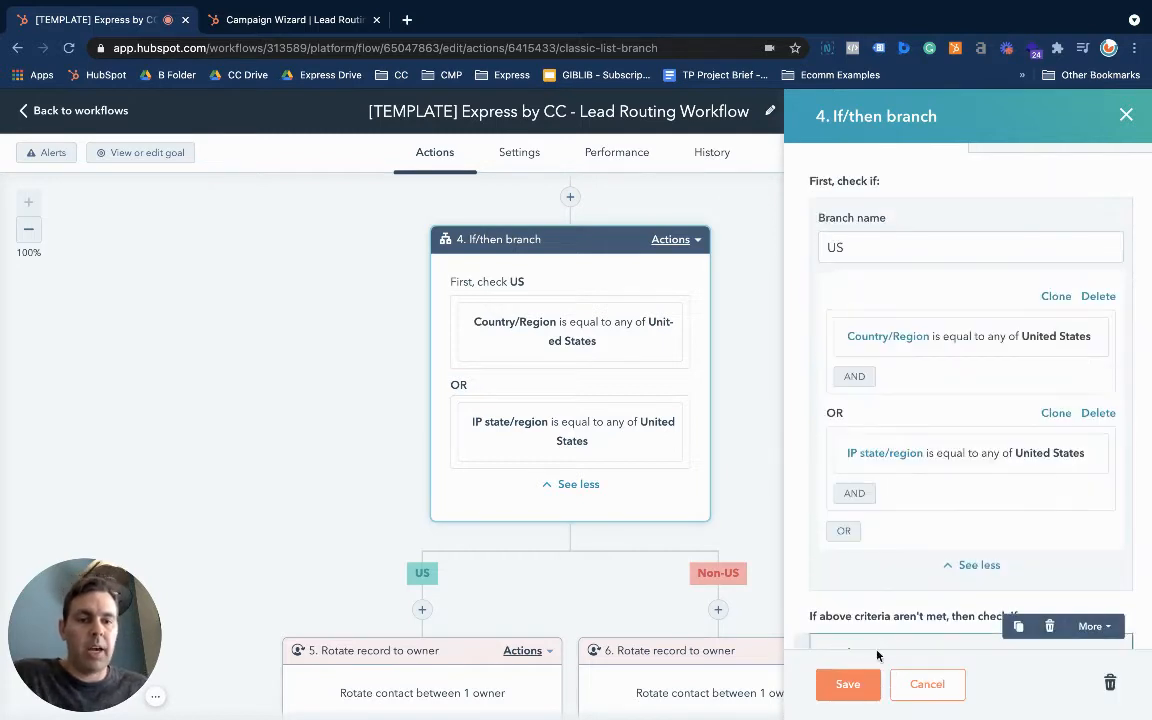
left_click(848, 684)
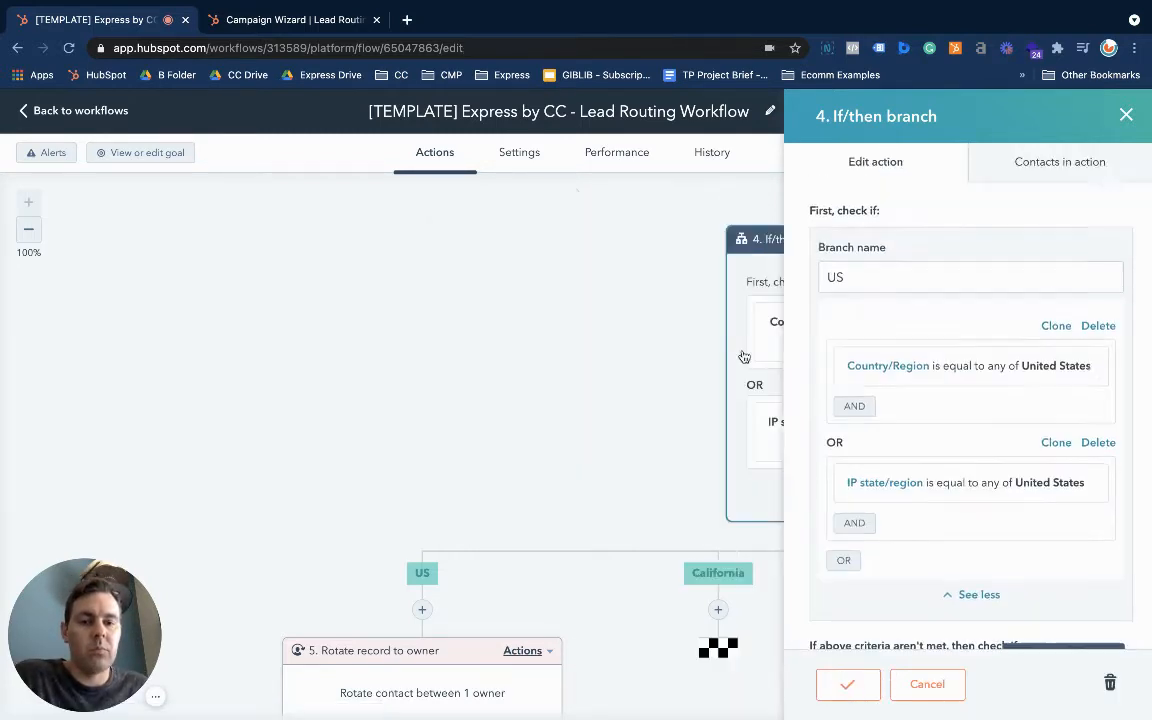
Edit the California branch's IP state/region filter, adding Oregon and Washington as accepted values
scroll(771, 360, "down", 5)
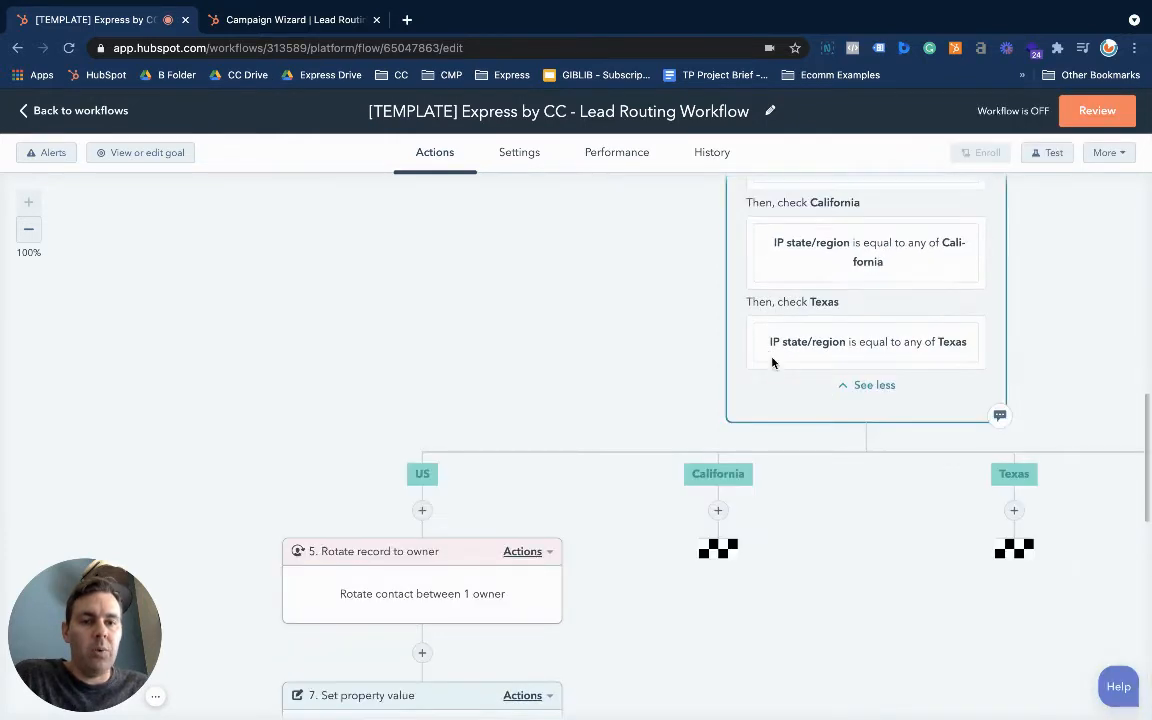
scroll(770, 364, "down", 1)
scroll(770, 364, "right", 4)
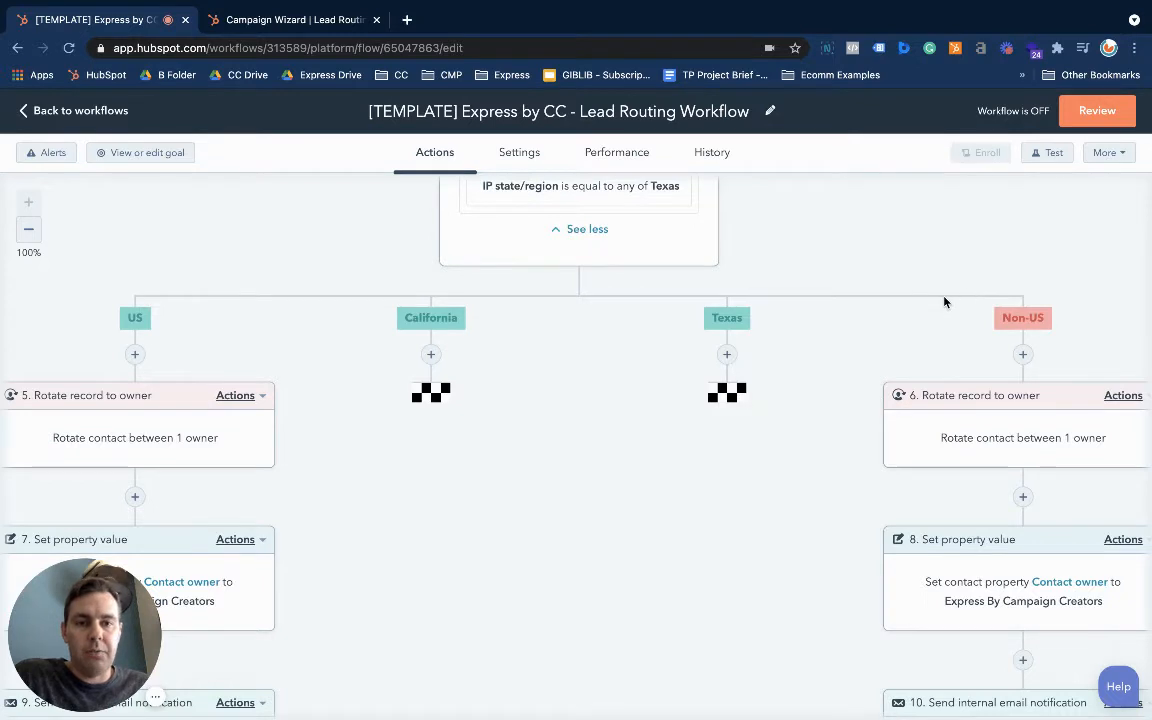
scroll(940, 305, "left", 1)
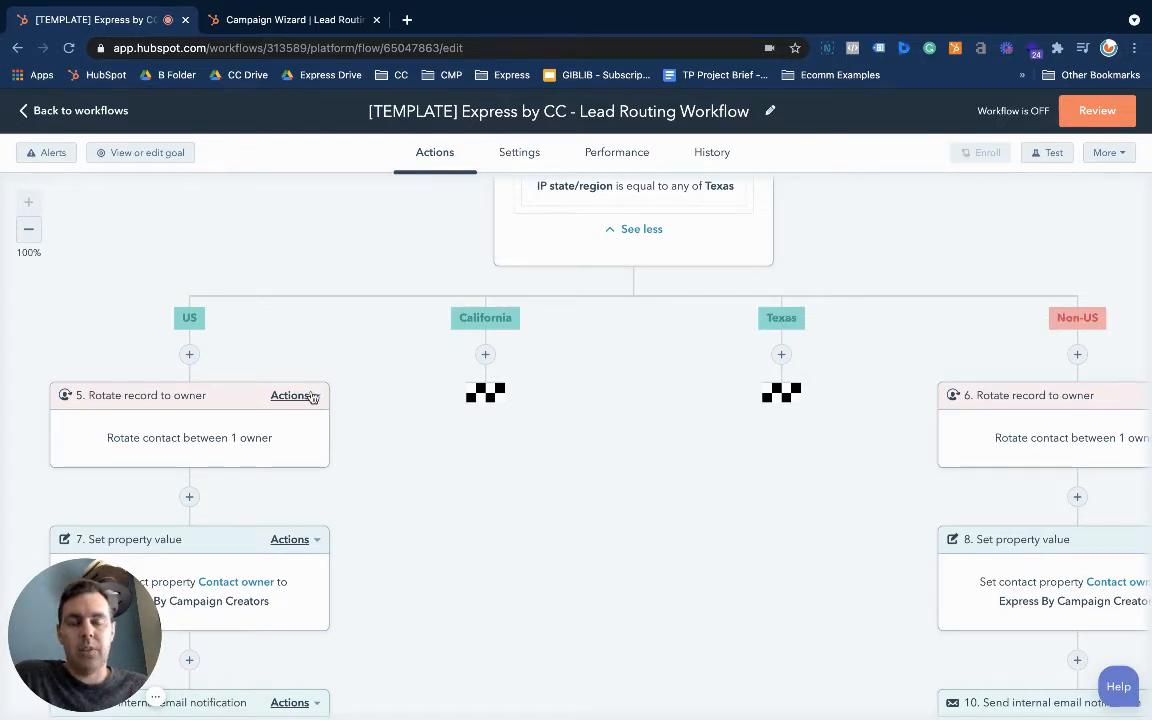
left_click(486, 320)
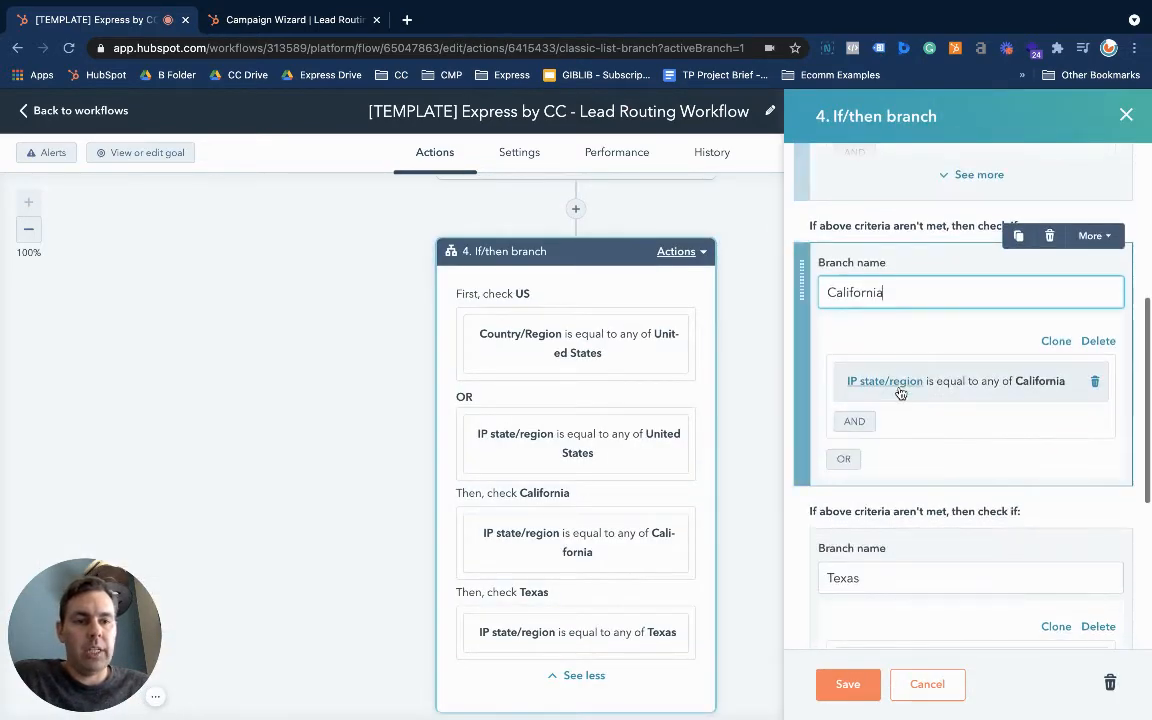
left_click(965, 322)
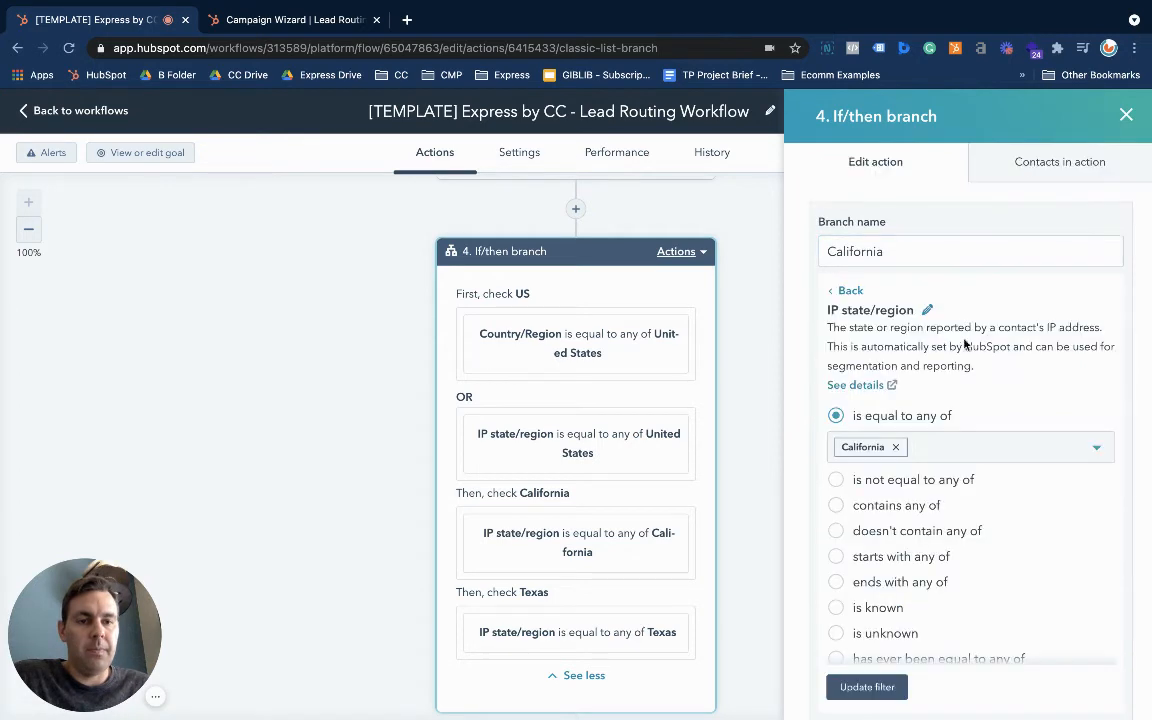
left_click(931, 448)
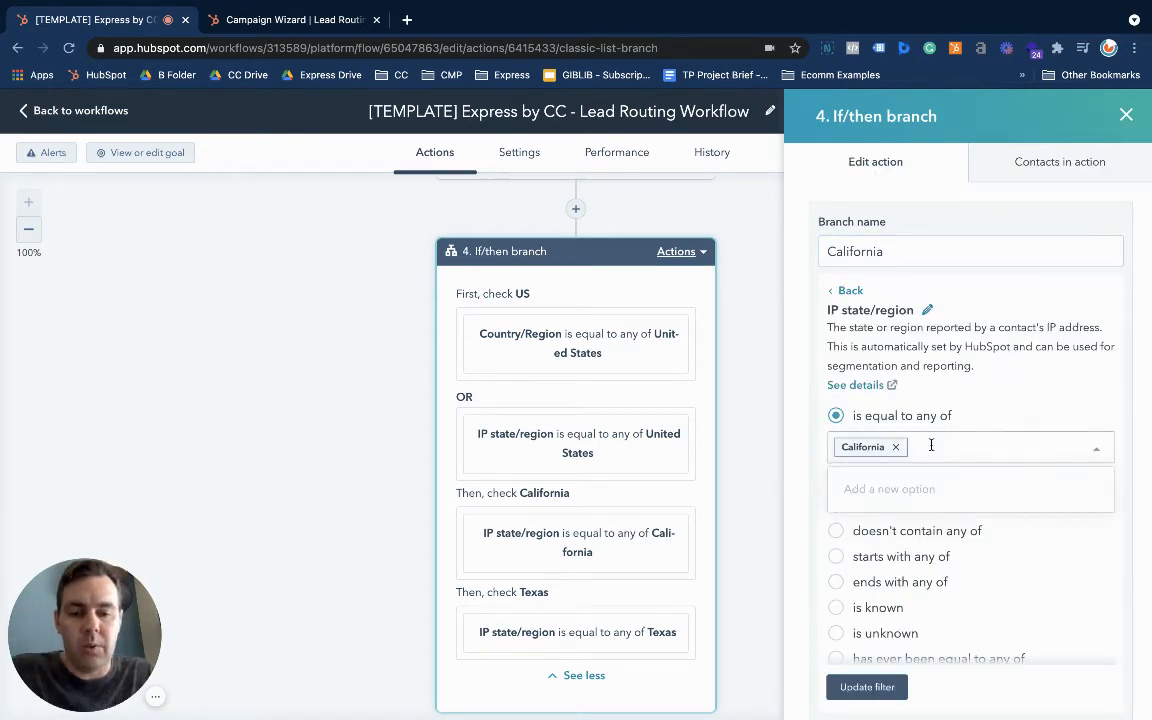
type("Oregon")
key("Return")
type("Washing")
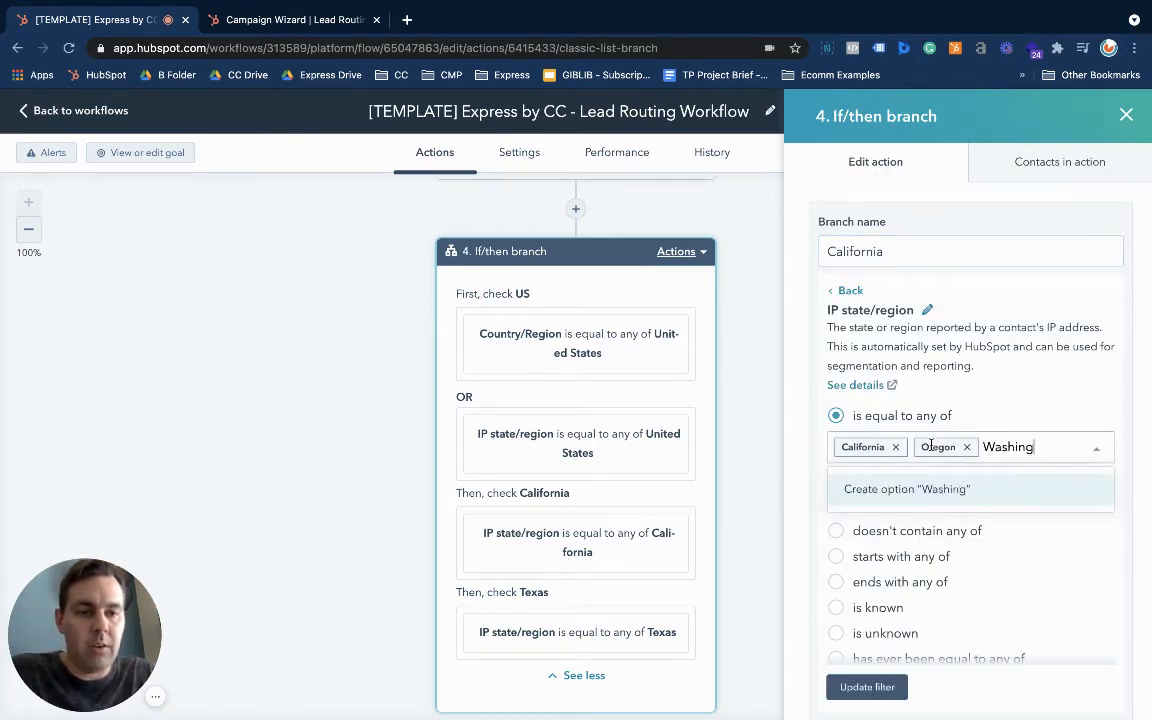
type("ton")
key("Return")
Add Arizona and Nevada to the California branch's IP state/region filter, update the filter and save the action
type("Arizona")
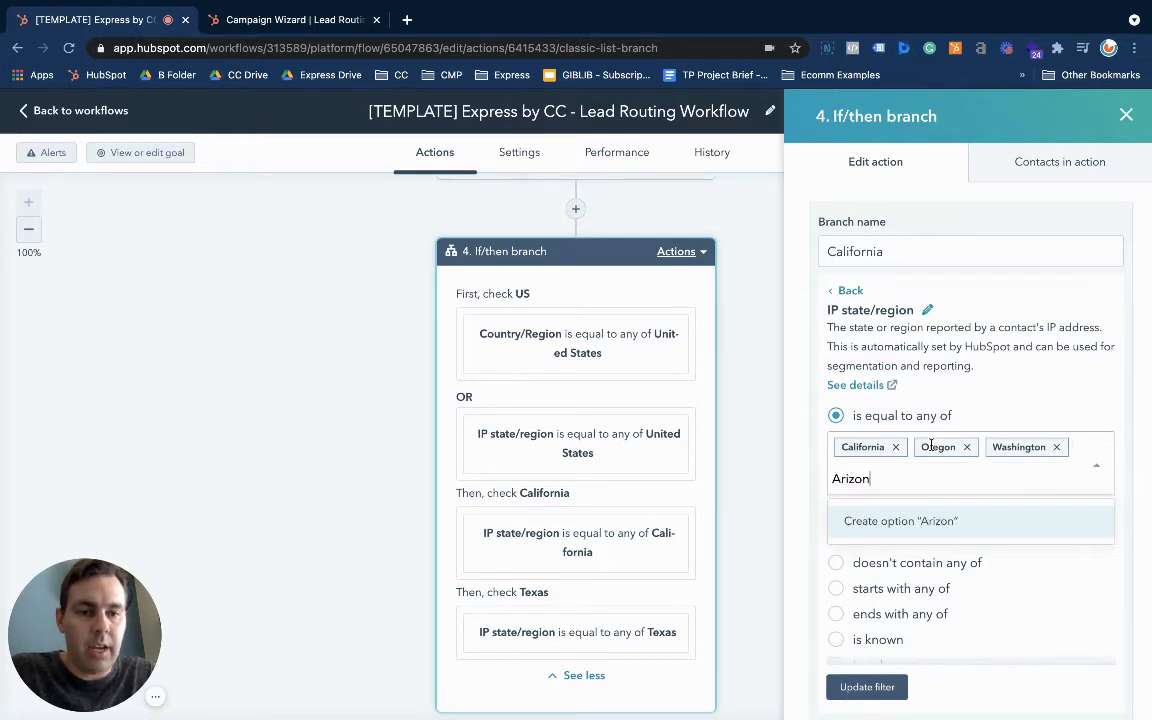
key("Return")
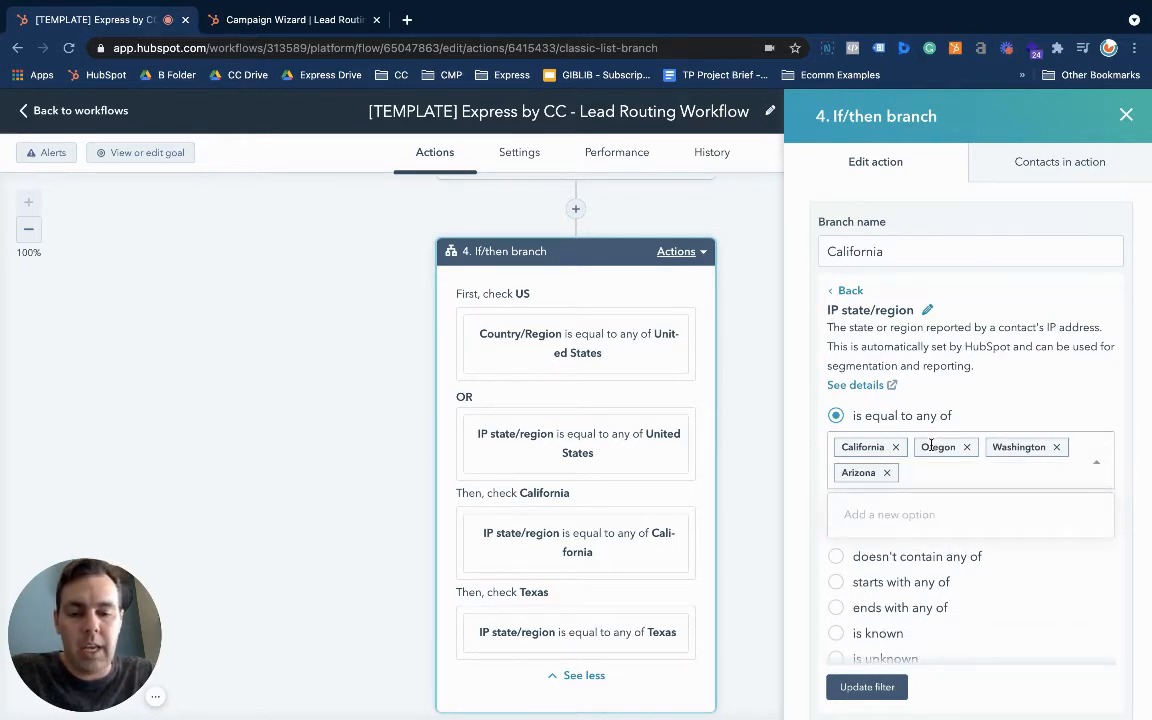
type("Nevada")
key("Return")
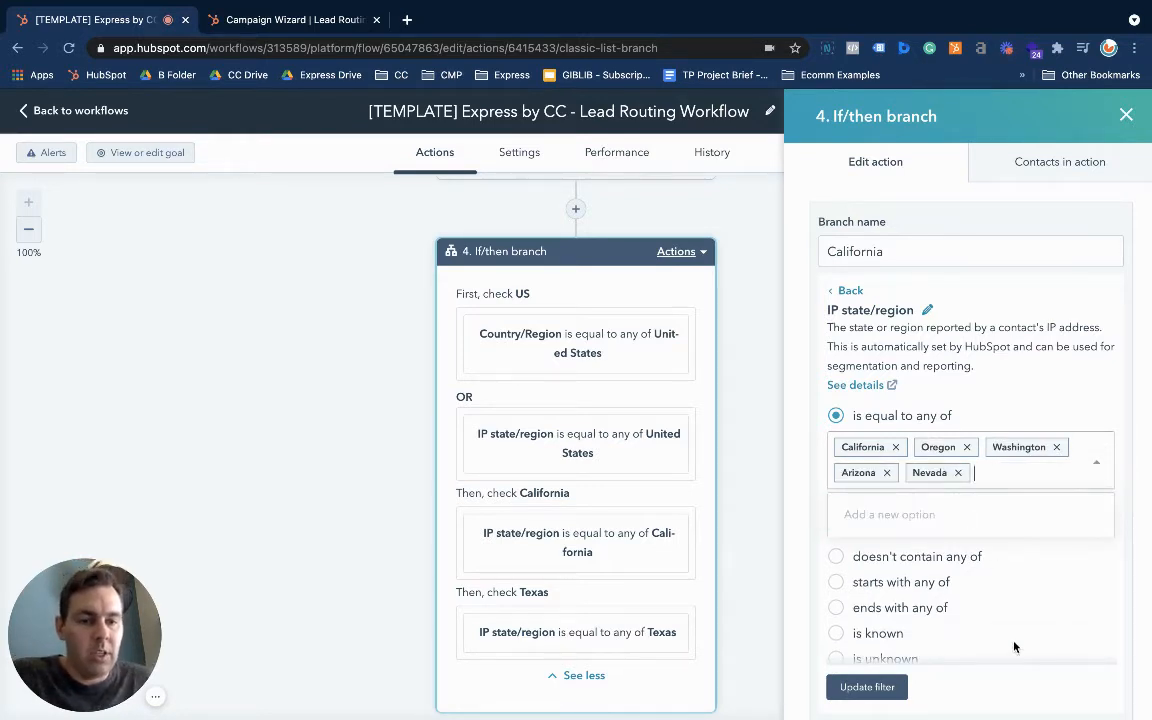
left_click(866, 688)
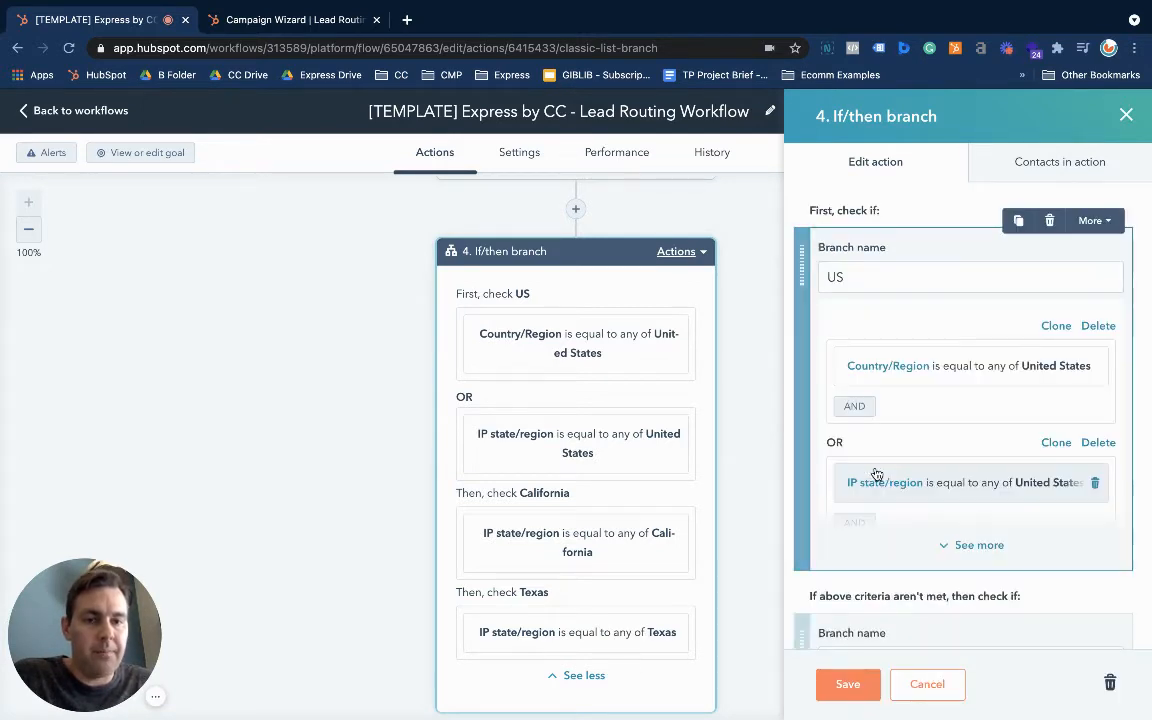
left_click(848, 684)
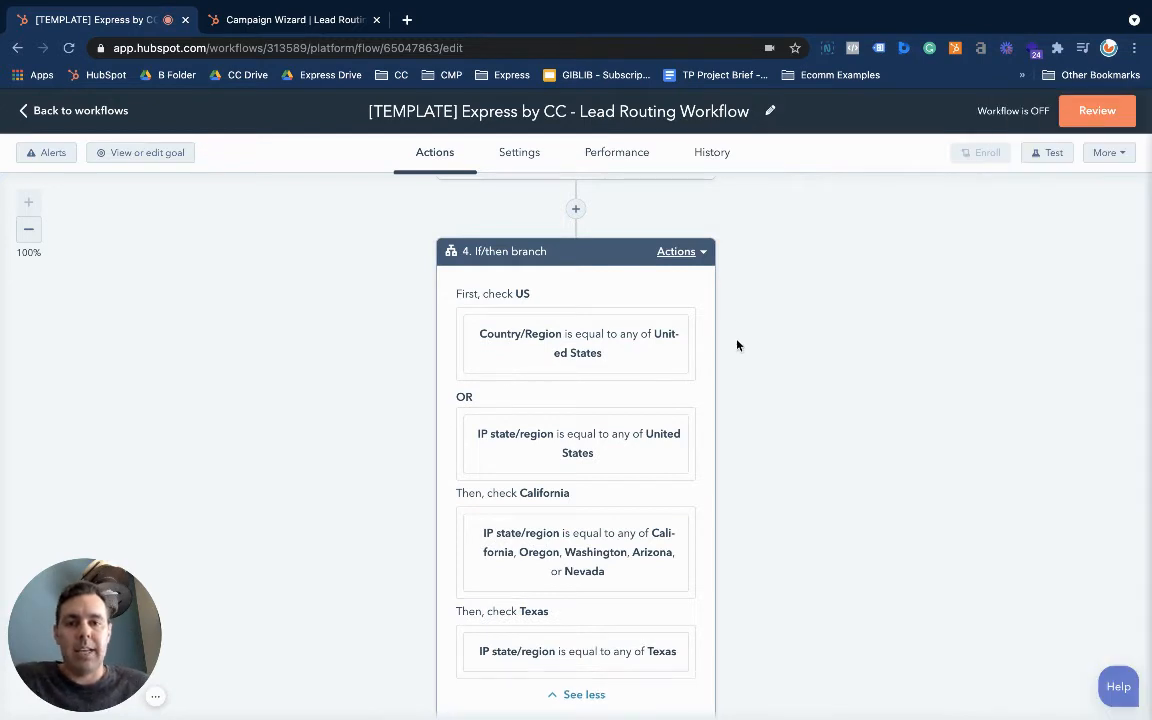
Reload the workflow page and review its actions and the US, California, Texas and Non-US branches
scroll(730, 325, "down", 1)
scroll(728, 319, "down", 5)
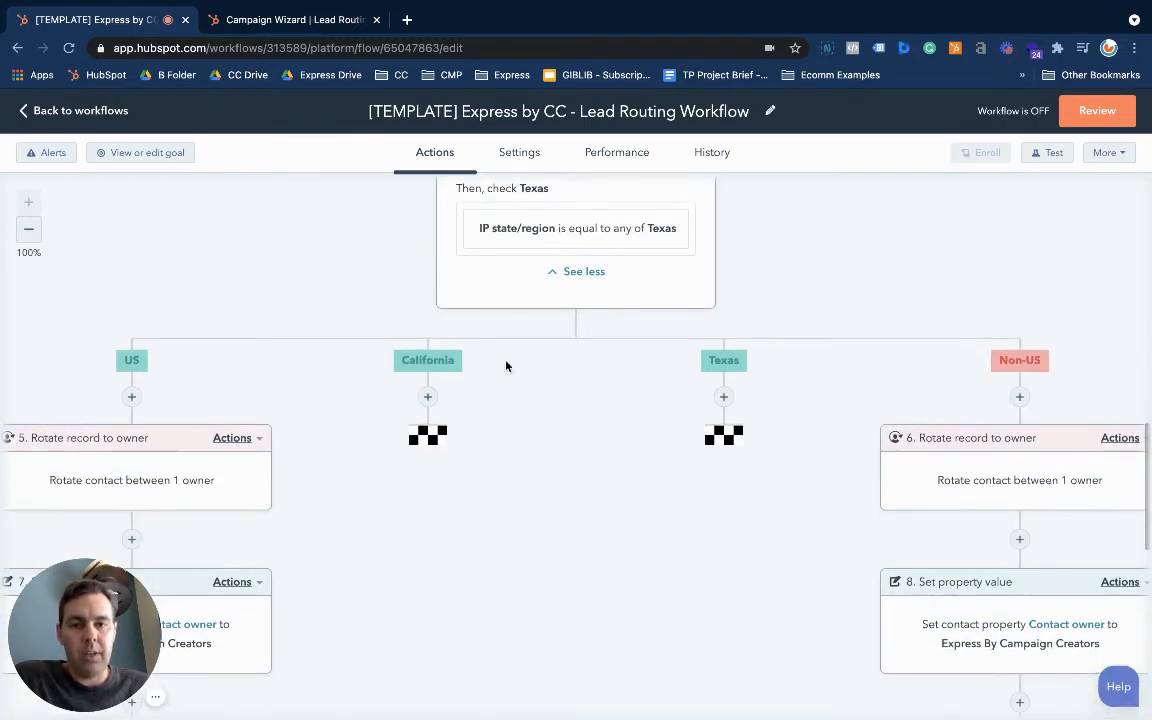
left_click(70, 48)
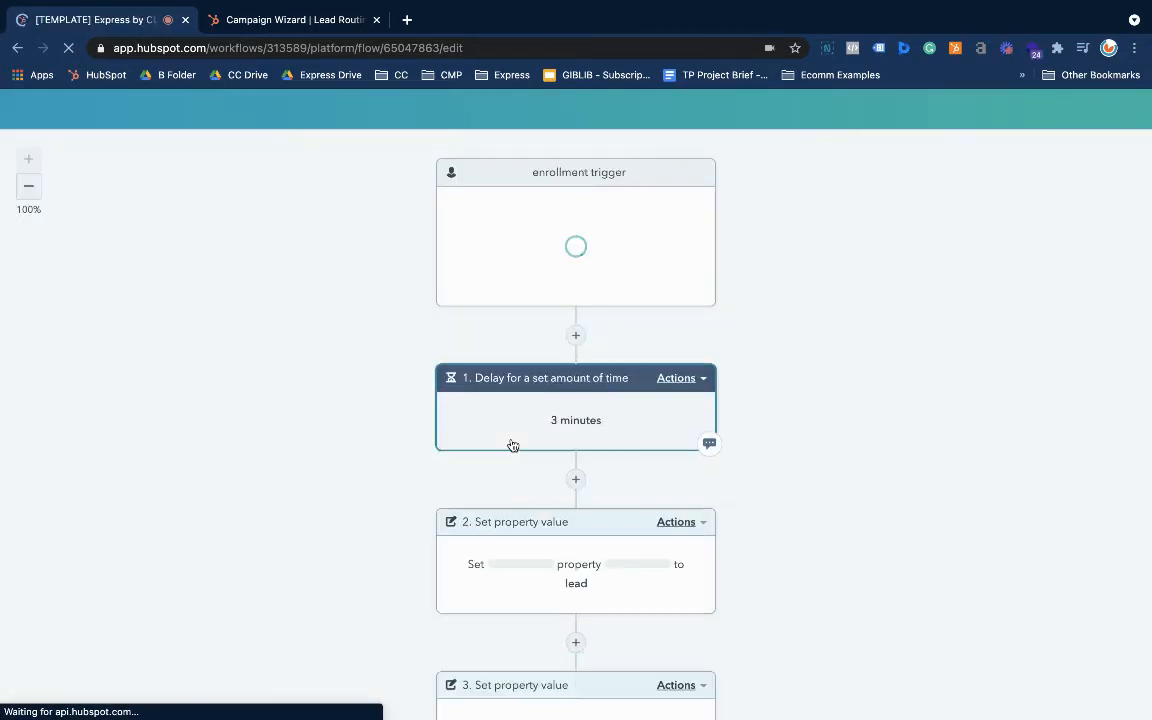
scroll(530, 410, "down", 2)
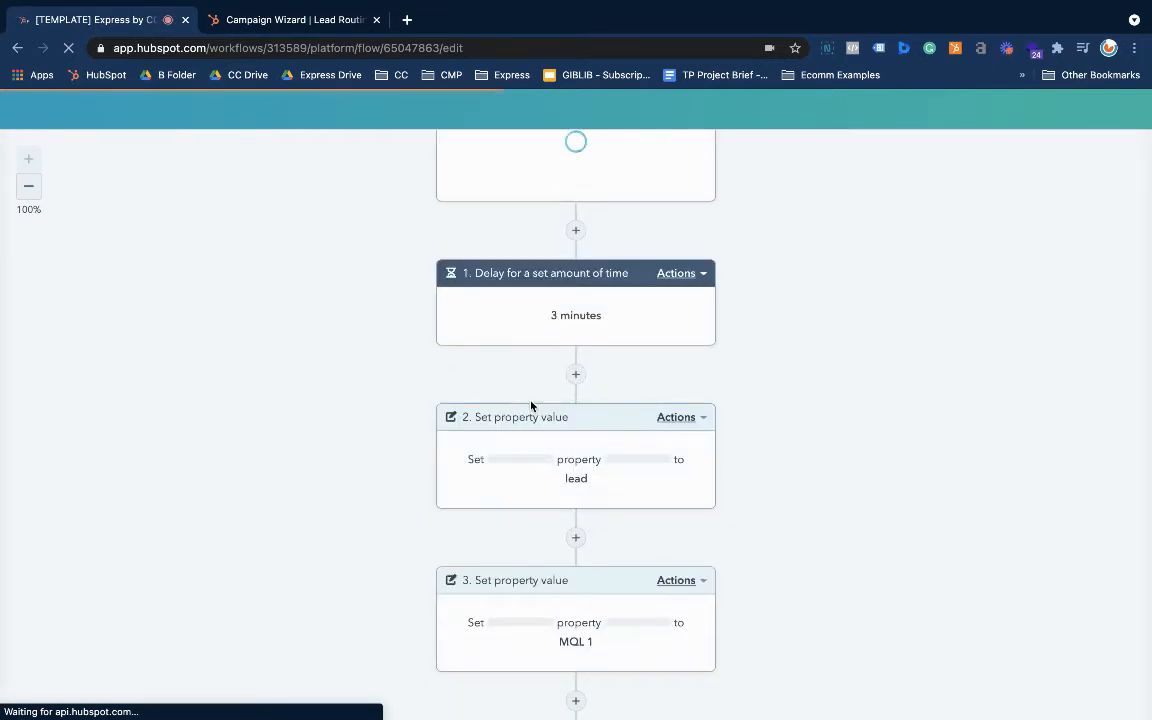
scroll(531, 406, "down", 5)
scroll(531, 406, "down", 10)
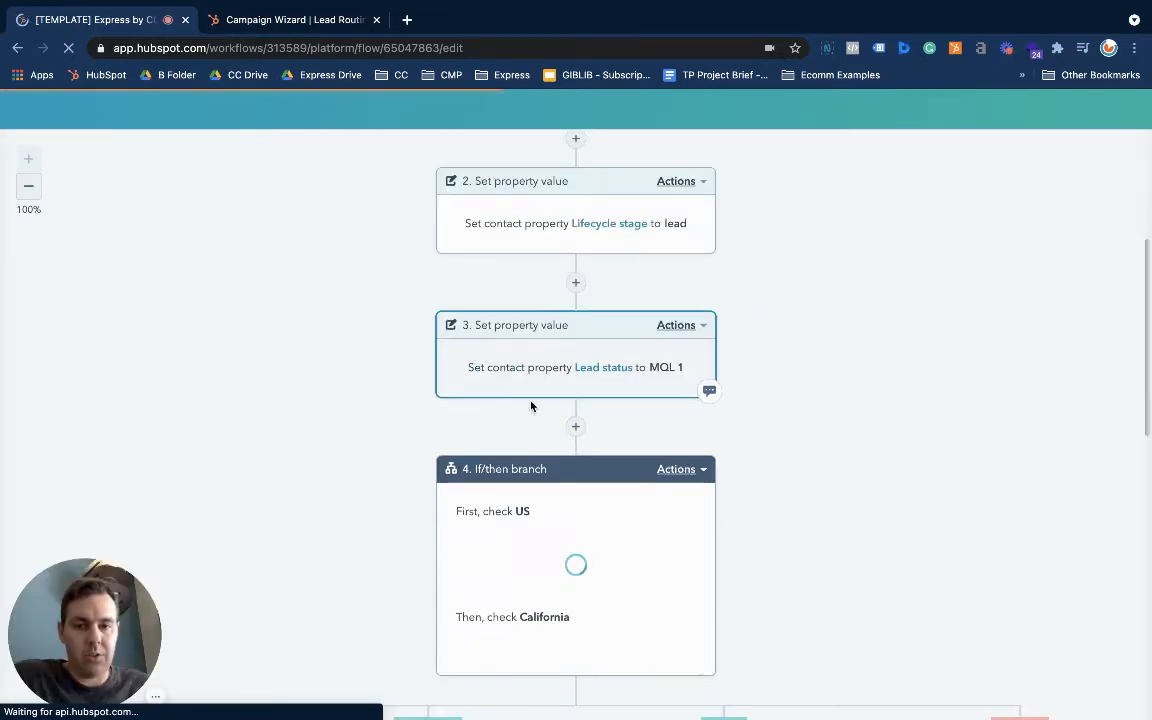
scroll(531, 406, "up", 5)
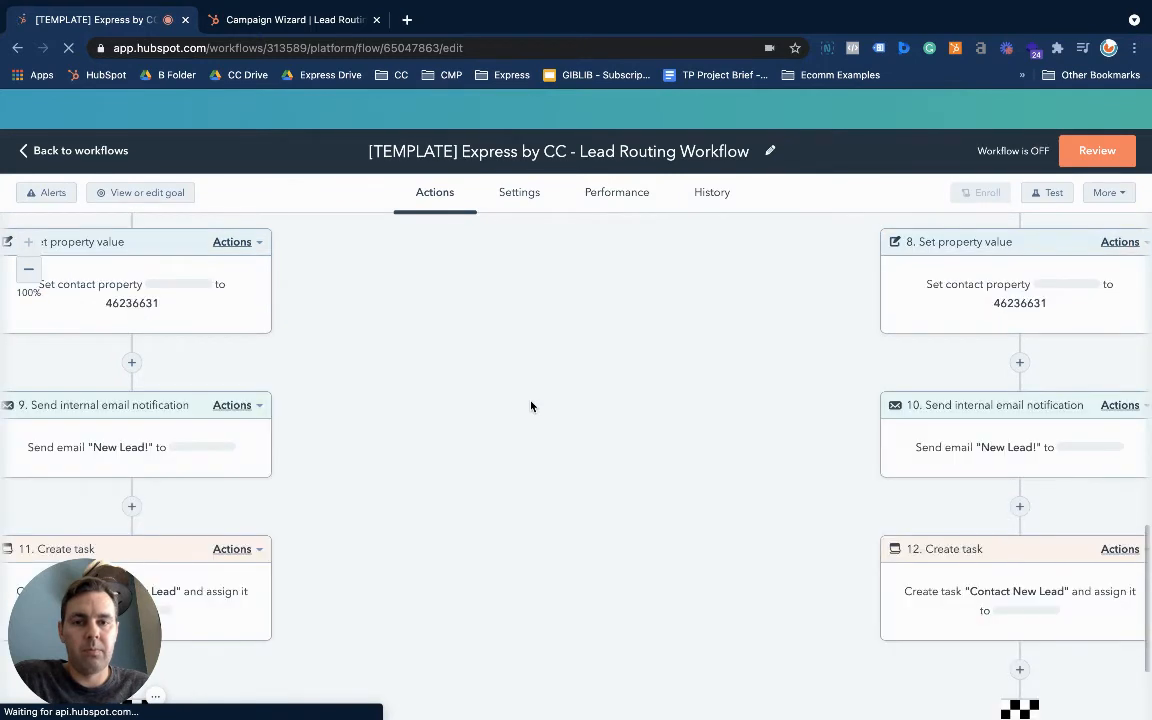
scroll(531, 406, "up", 6)
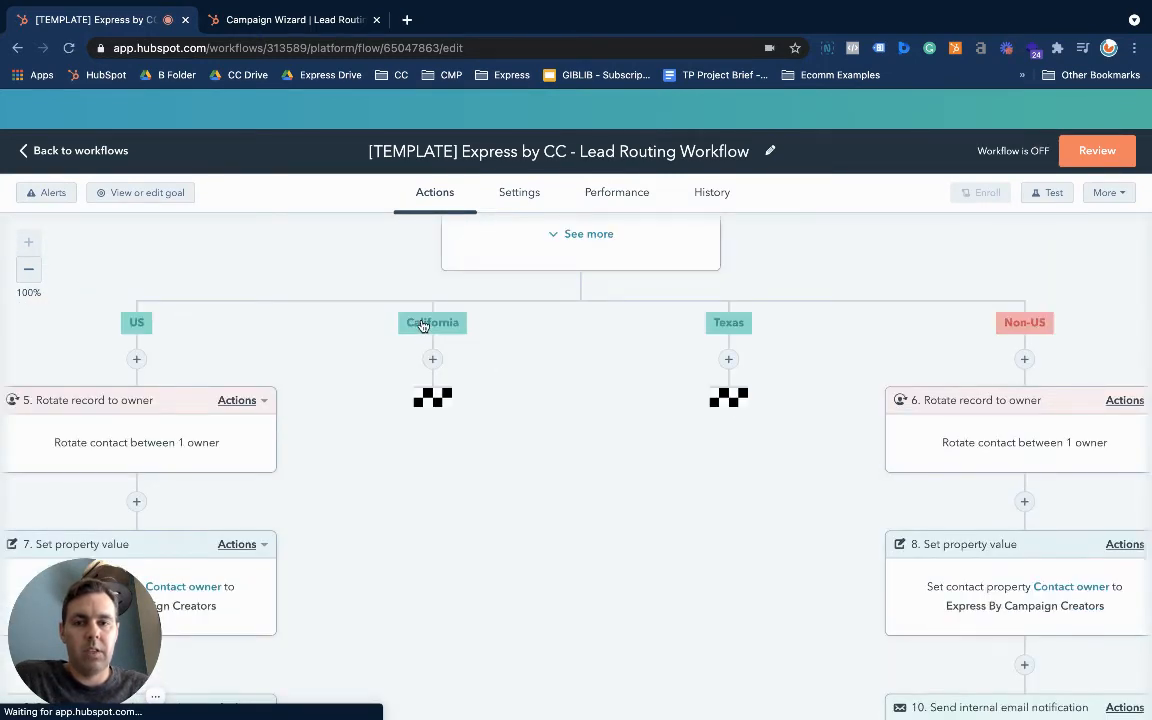
Rename the California branch to West Region and save the If/then branch action
left_click(423, 326)
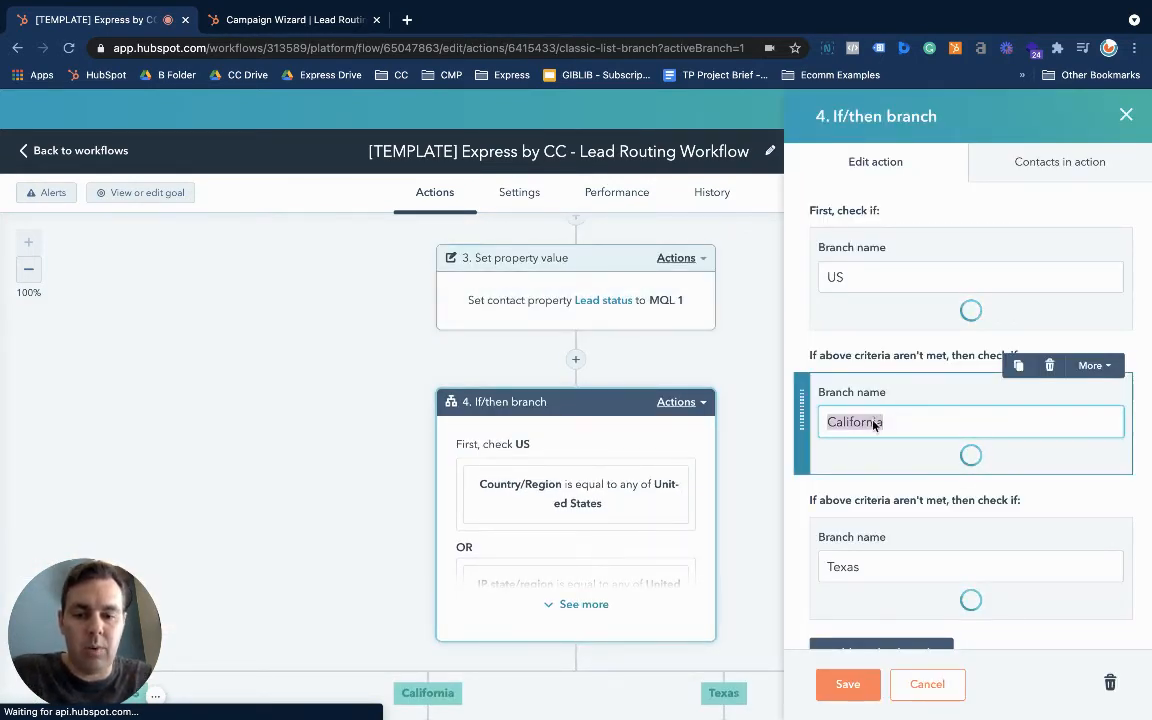
type("West Region")
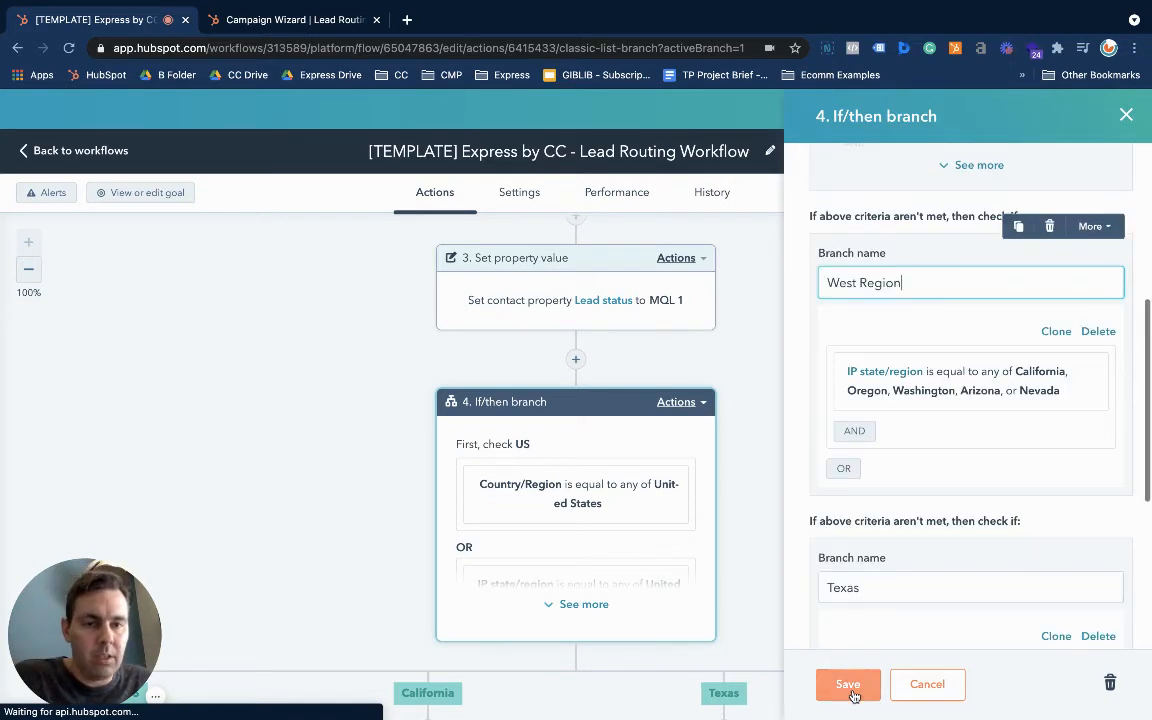
left_click(851, 690)
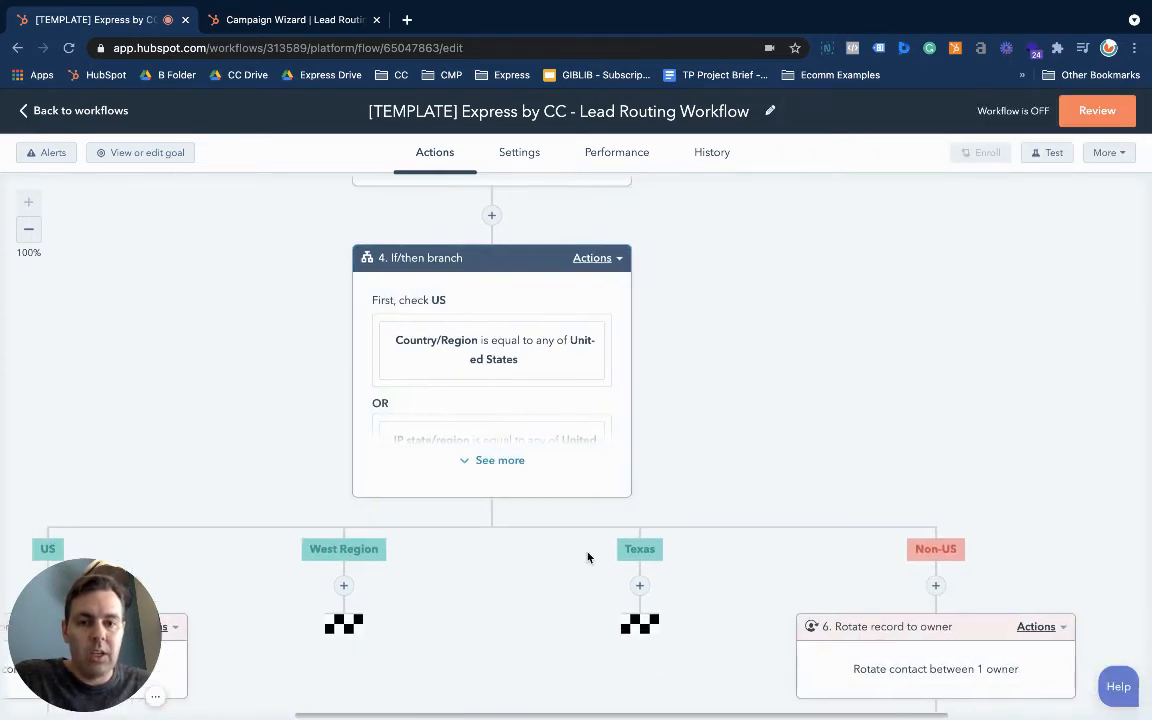
Clone the US branch's Rotate record to owner action and all actions after it into the West Region branch
scroll(591, 550, "left", 1)
scroll(591, 550, "down", 1)
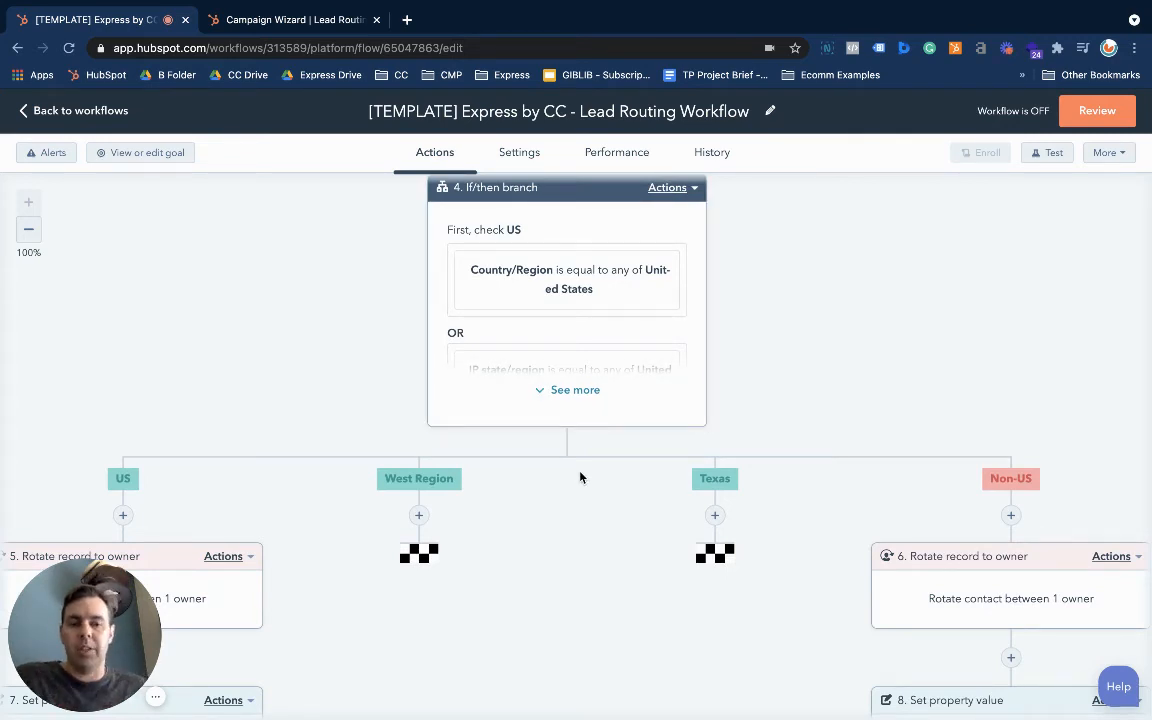
scroll(680, 420, "down", 3)
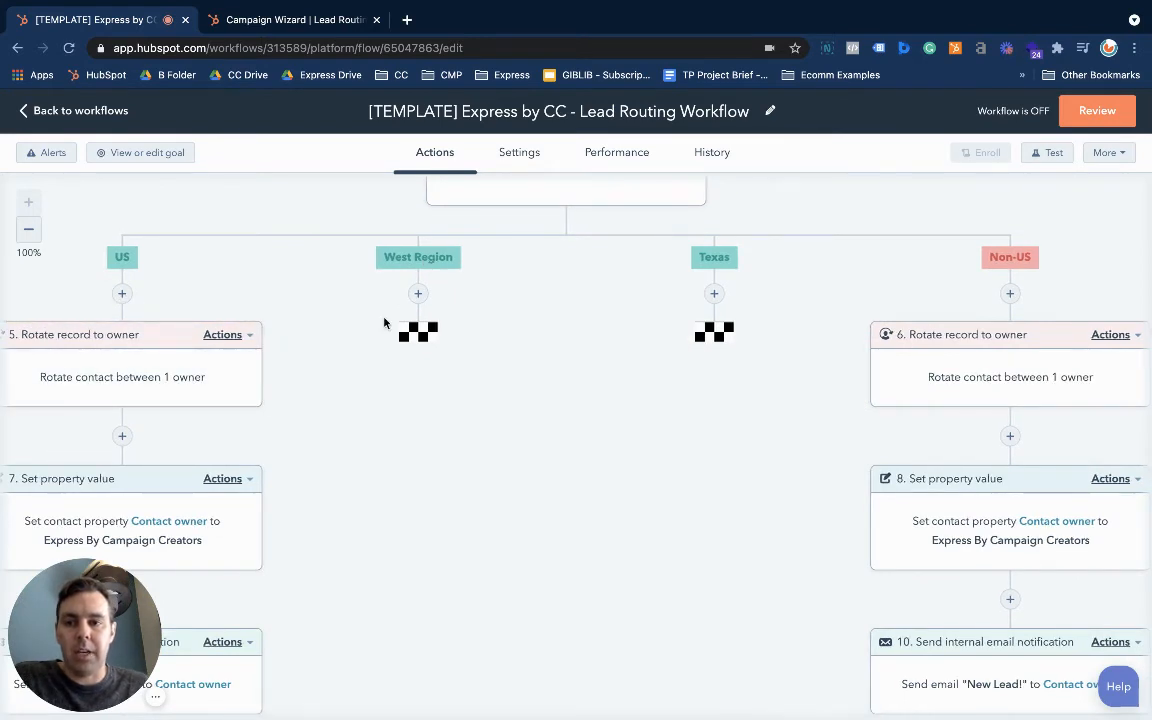
scroll(300, 326, "down", 1)
left_click(224, 312)
mouse_move(235, 437)
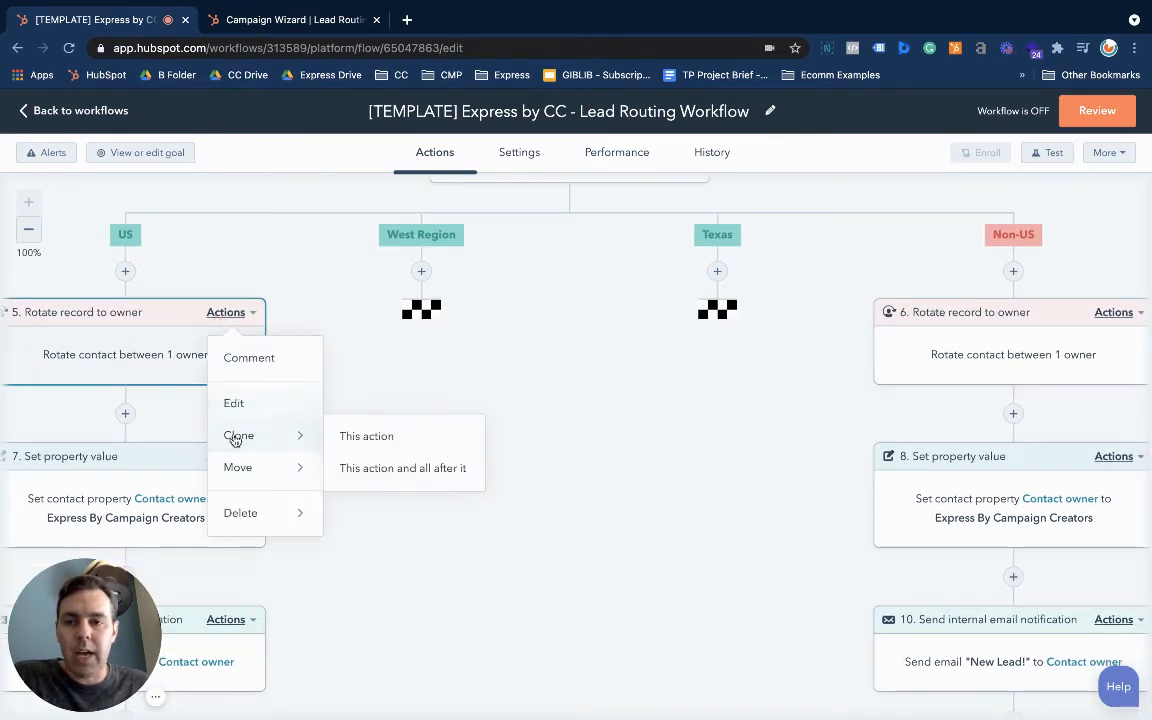
left_click(381, 470)
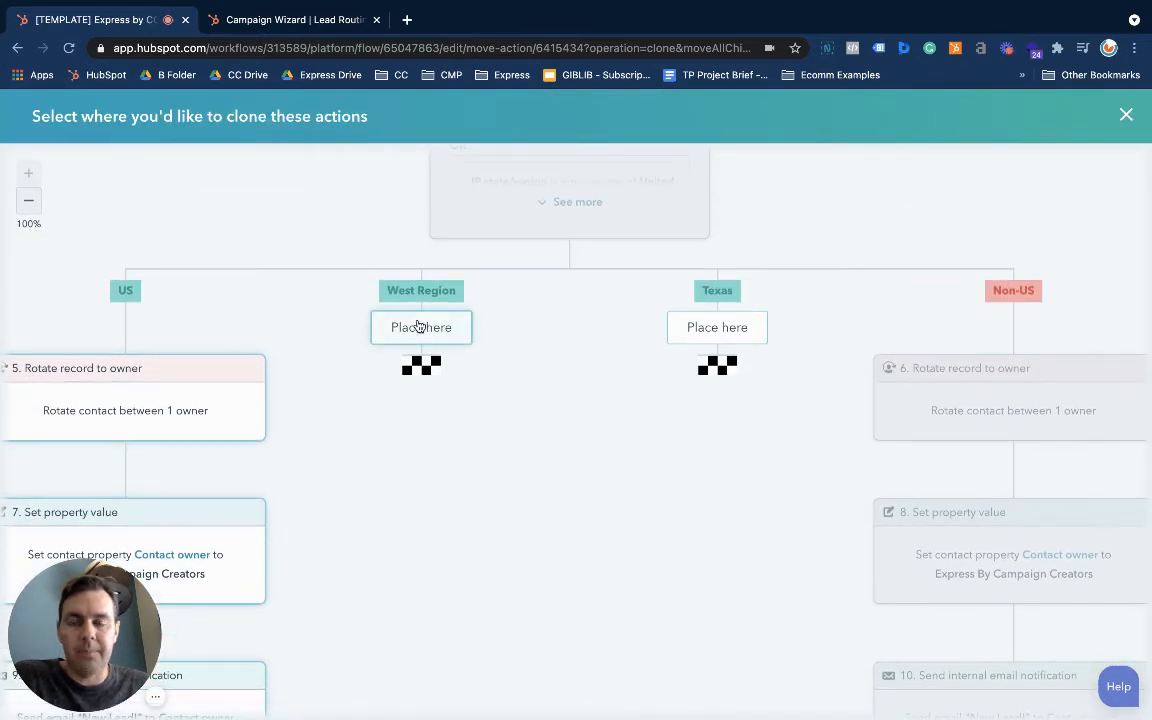
left_click(421, 328)
left_click(482, 370)
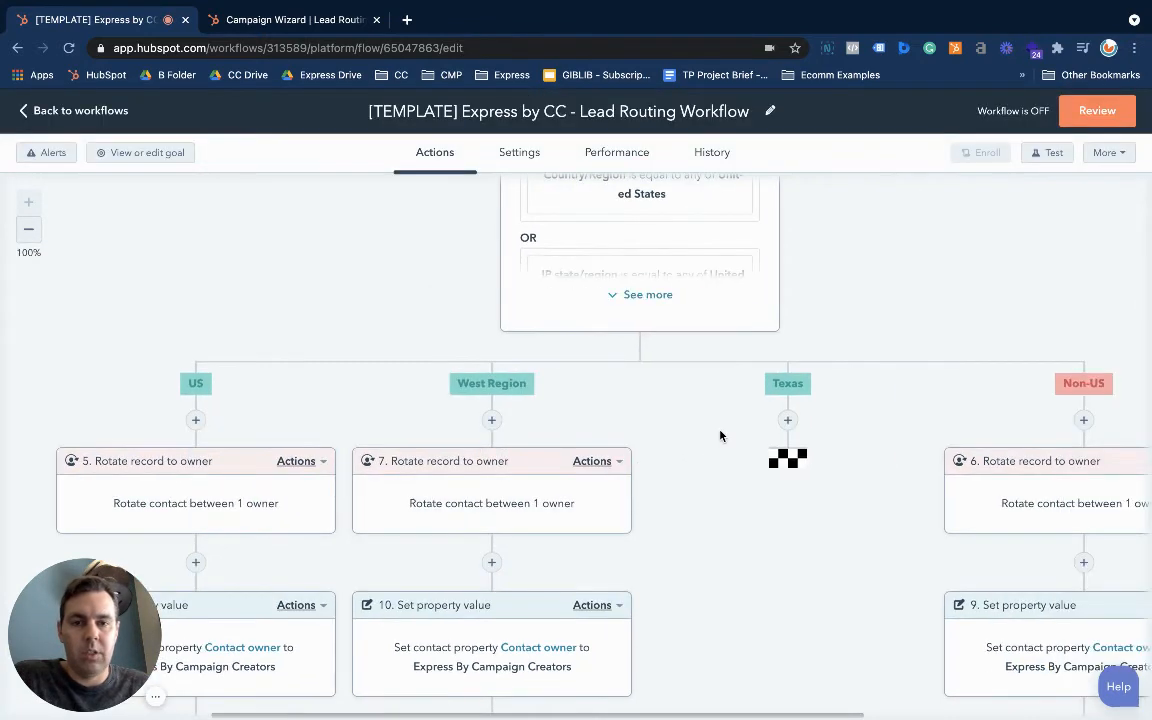
Clone the West Region branch's Rotate record to owner action and all actions after it into the Texas branch
left_click(592, 461)
mouse_move(628, 588)
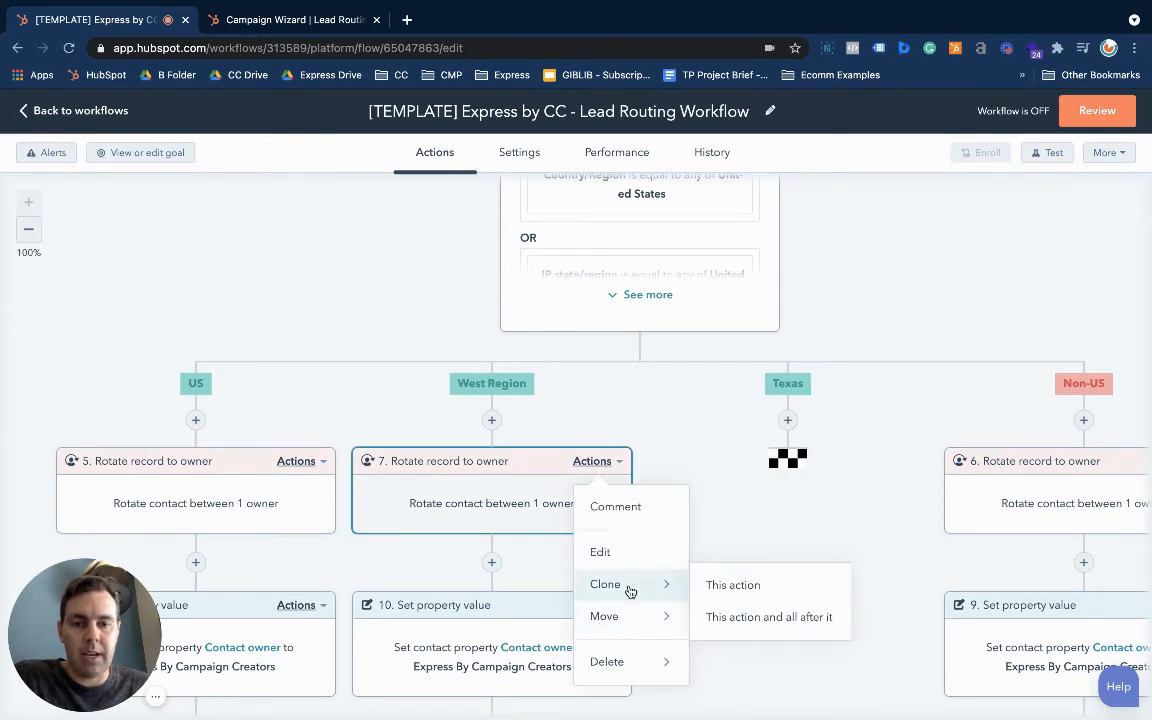
left_click(725, 619)
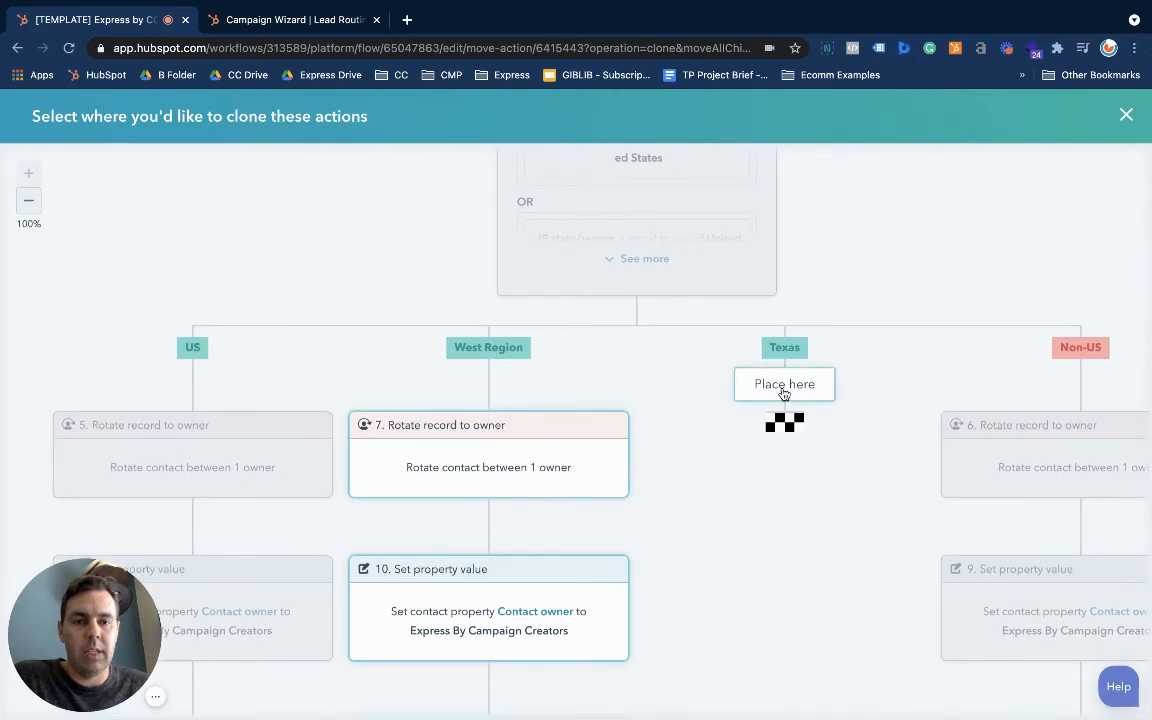
left_click(776, 388)
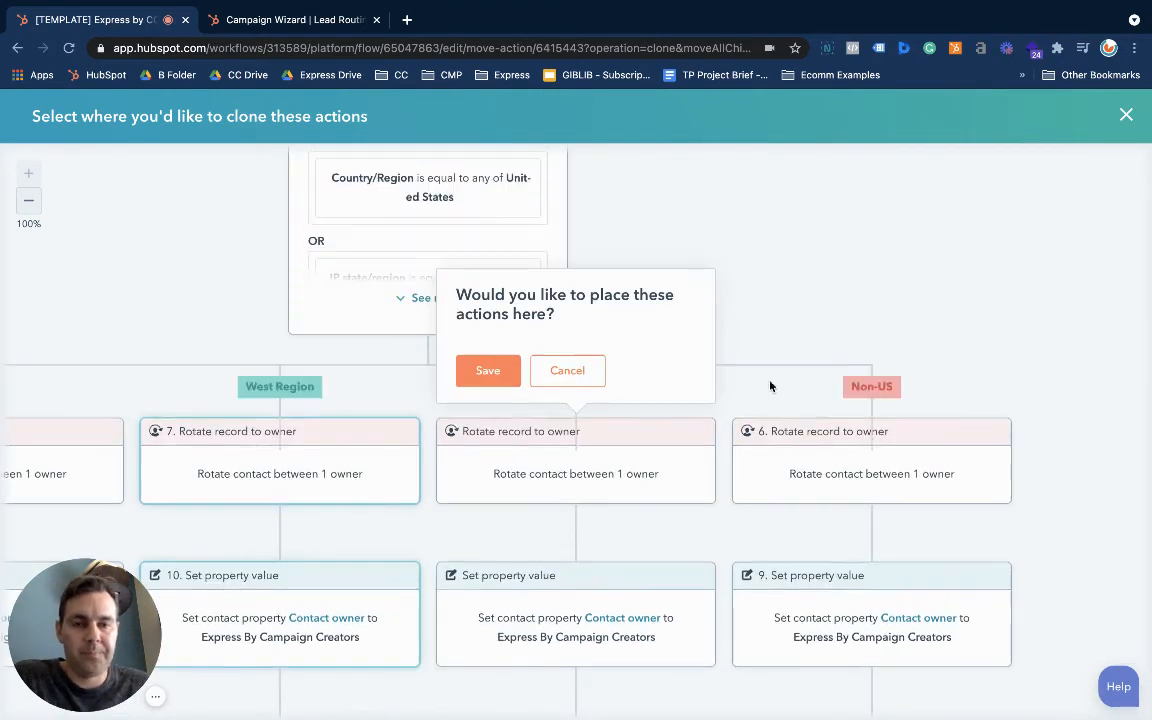
left_click(488, 372)
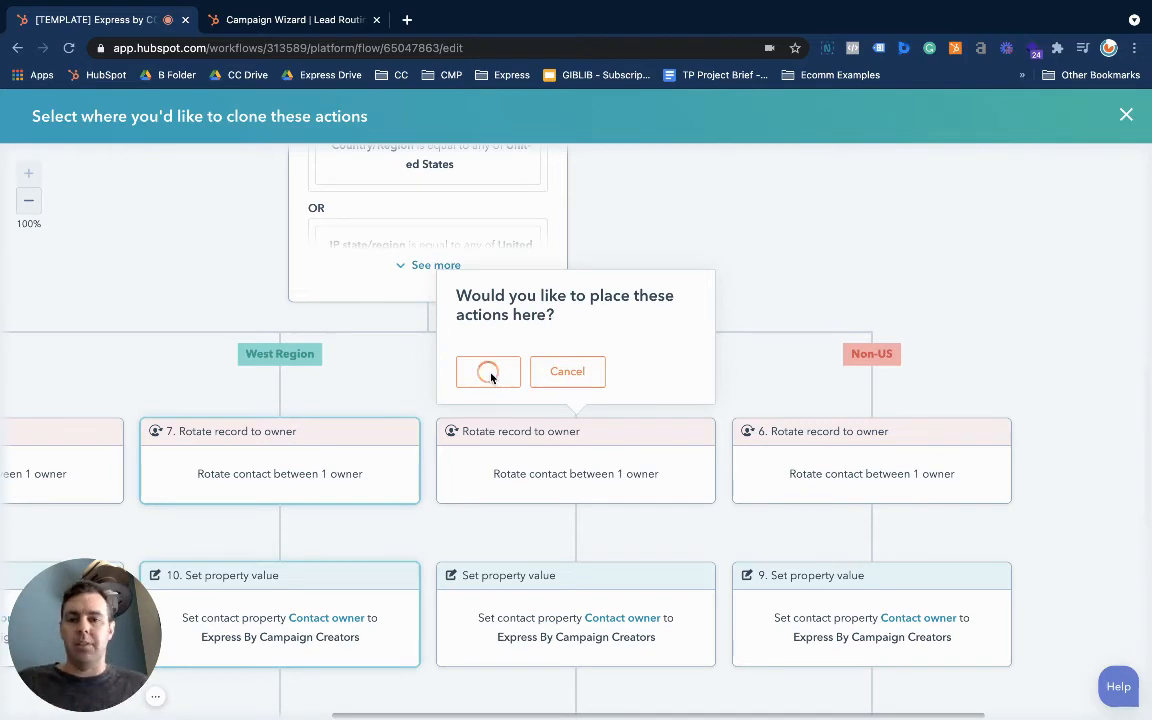
Review the action sequences under the US, West Region, Texas and Non-US branches down to their ends
scroll(435, 360, "left", 5)
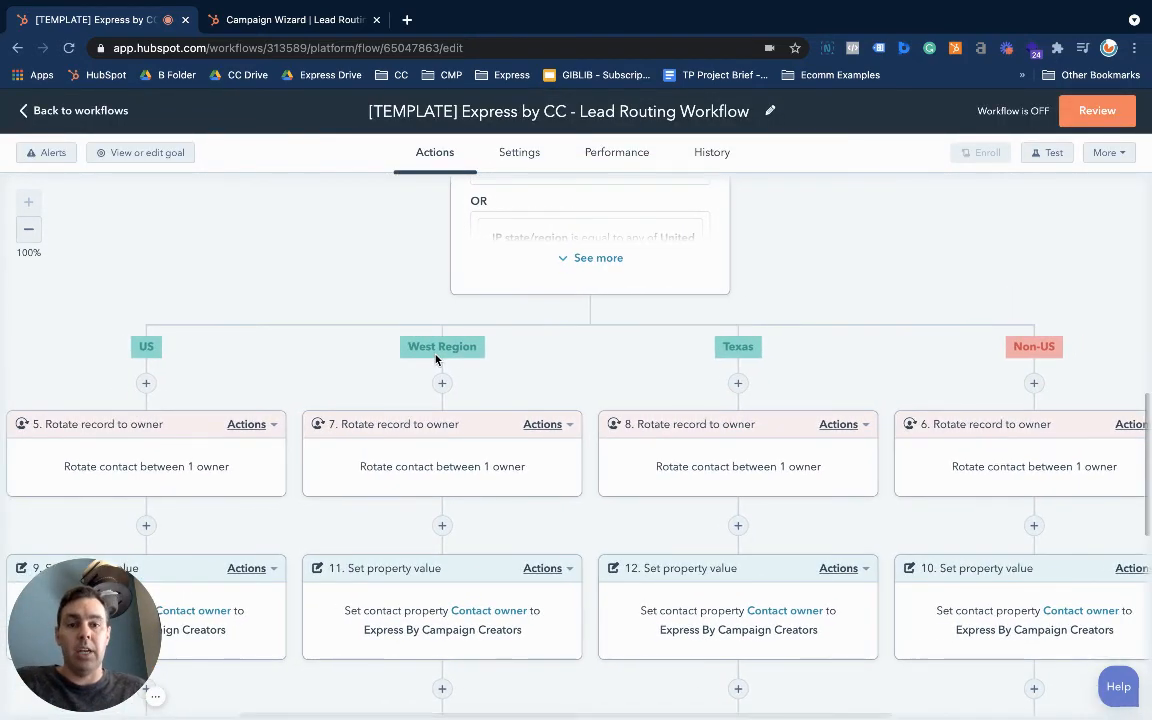
scroll(435, 360, "down", 3)
scroll(436, 361, "down", 2)
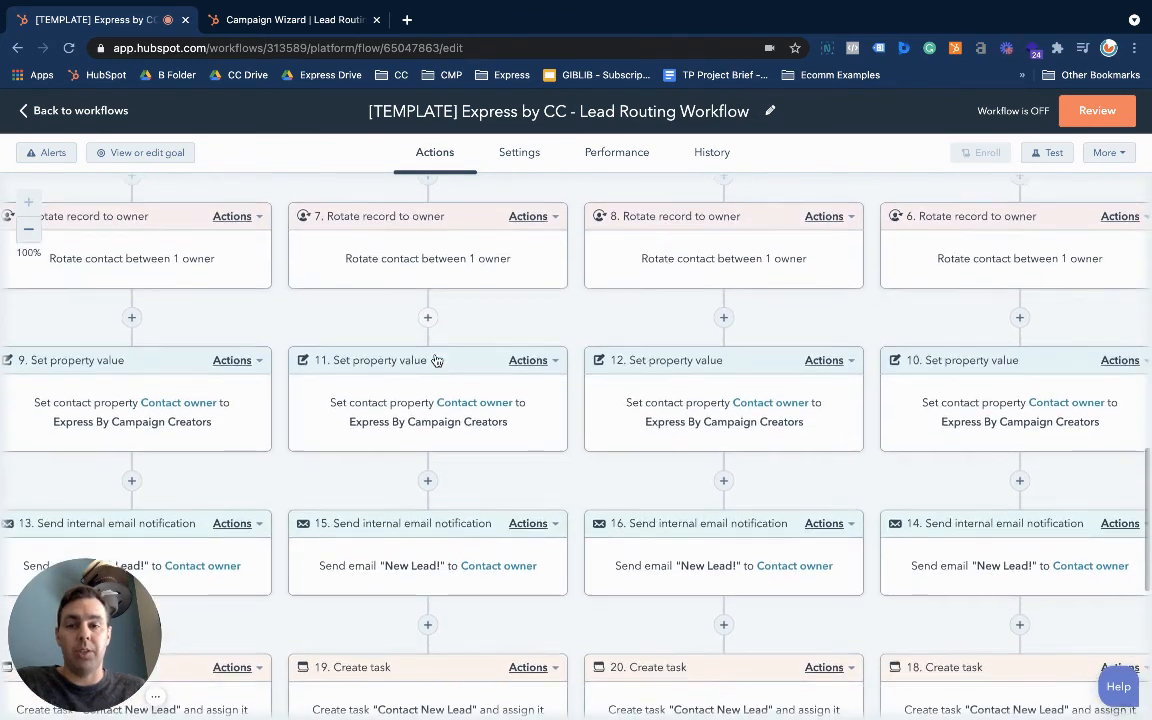
scroll(437, 361, "down", 3)
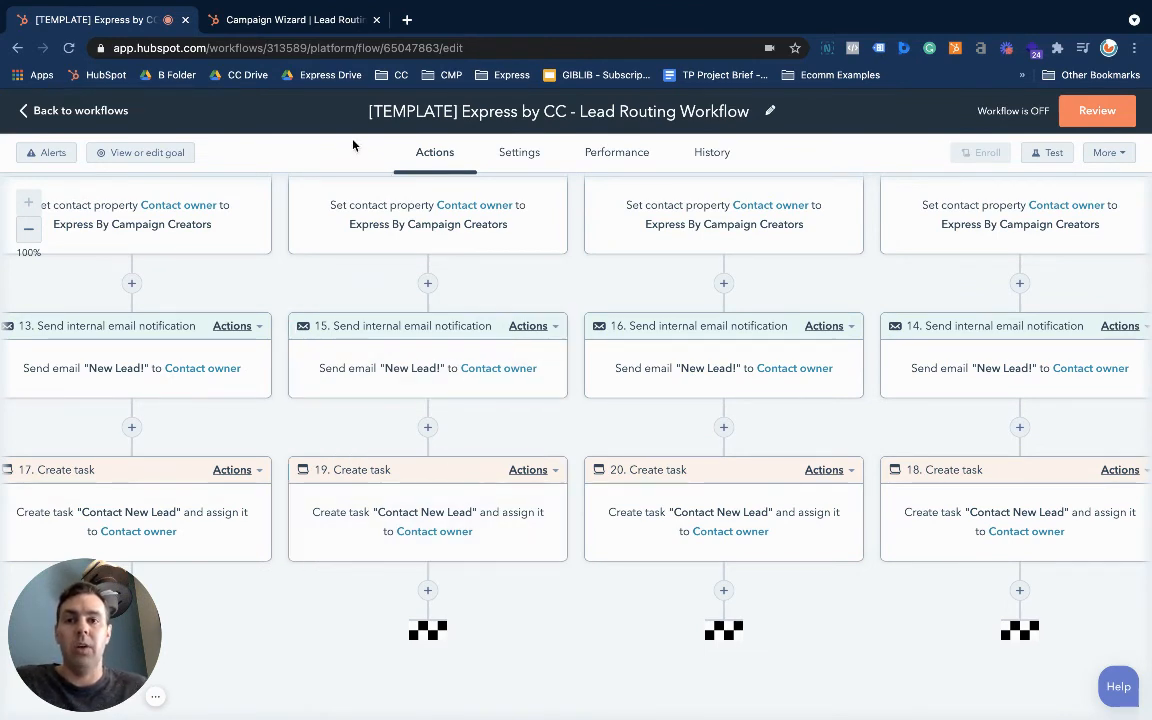
Switch to the Campaign Wizard | Lead Routing List (US) page and examine its filters and available list actions
left_click(311, 26)
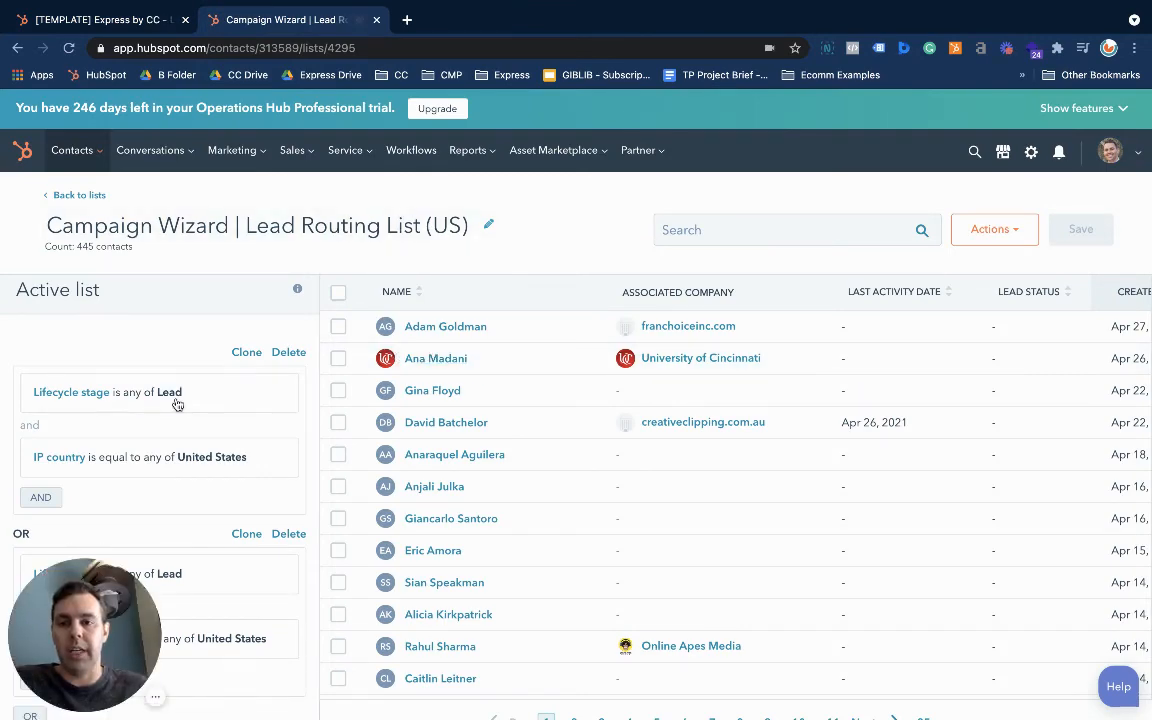
scroll(177, 404, "down", 1)
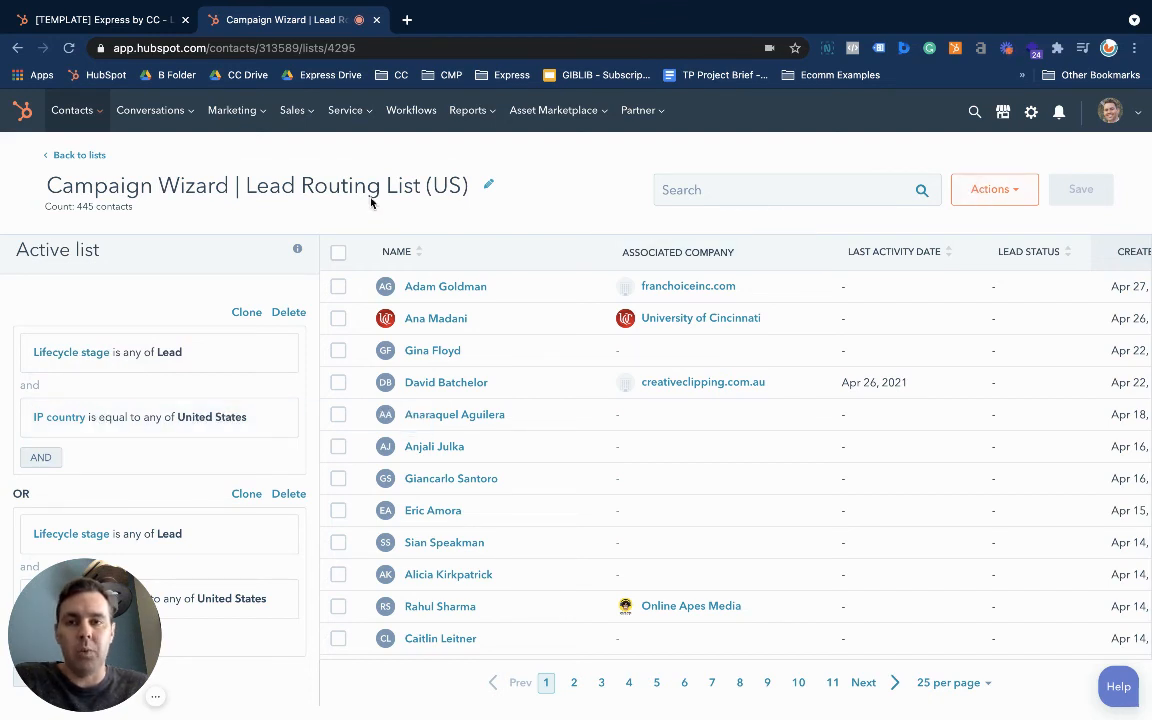
left_click(966, 196)
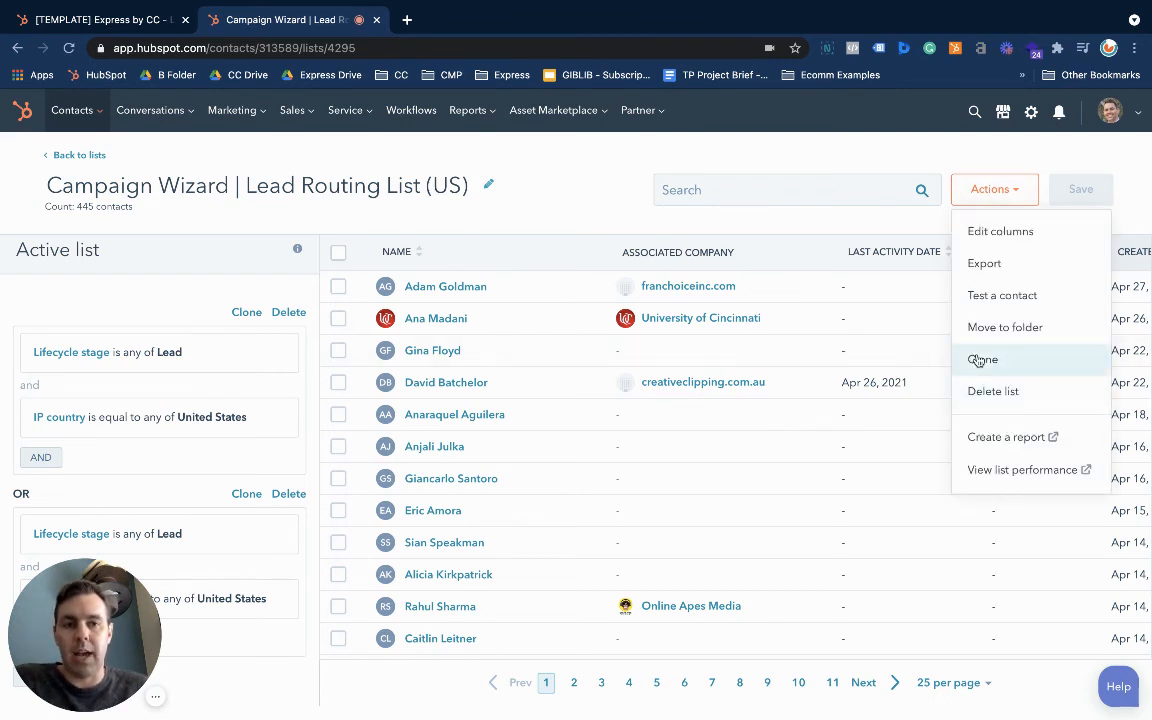
left_click(556, 173)
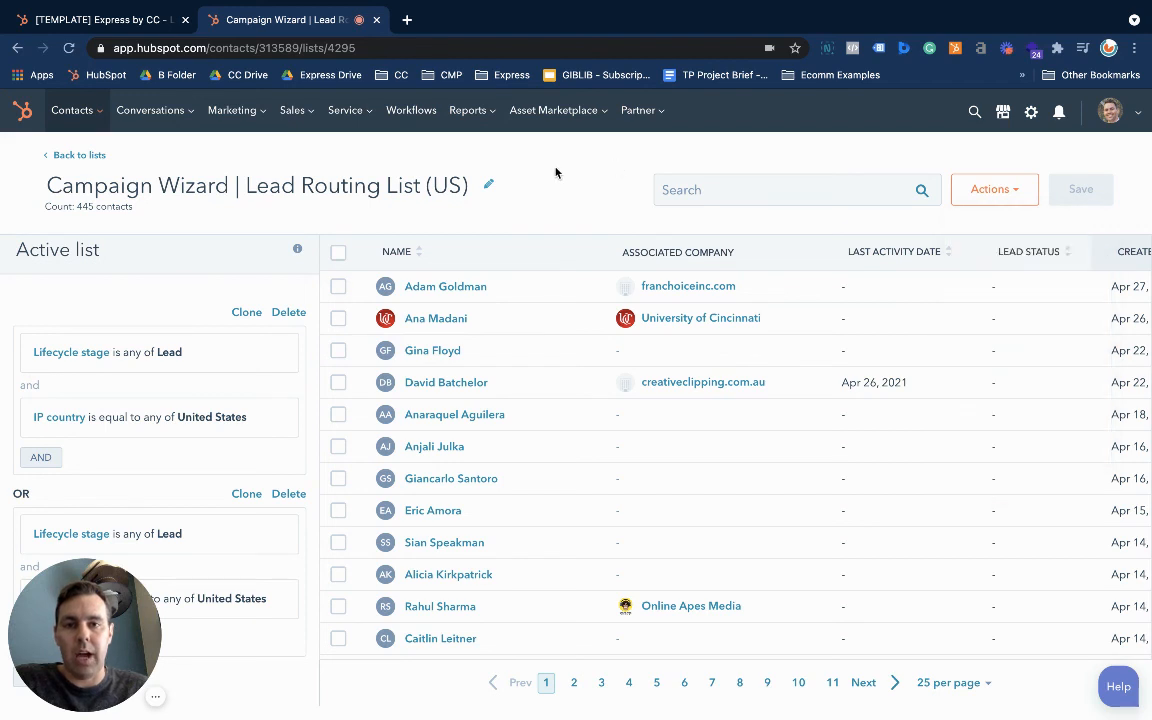
Replace United States with Canada in the list's first IP country filter, and clear the Canada value again
left_click(130, 415)
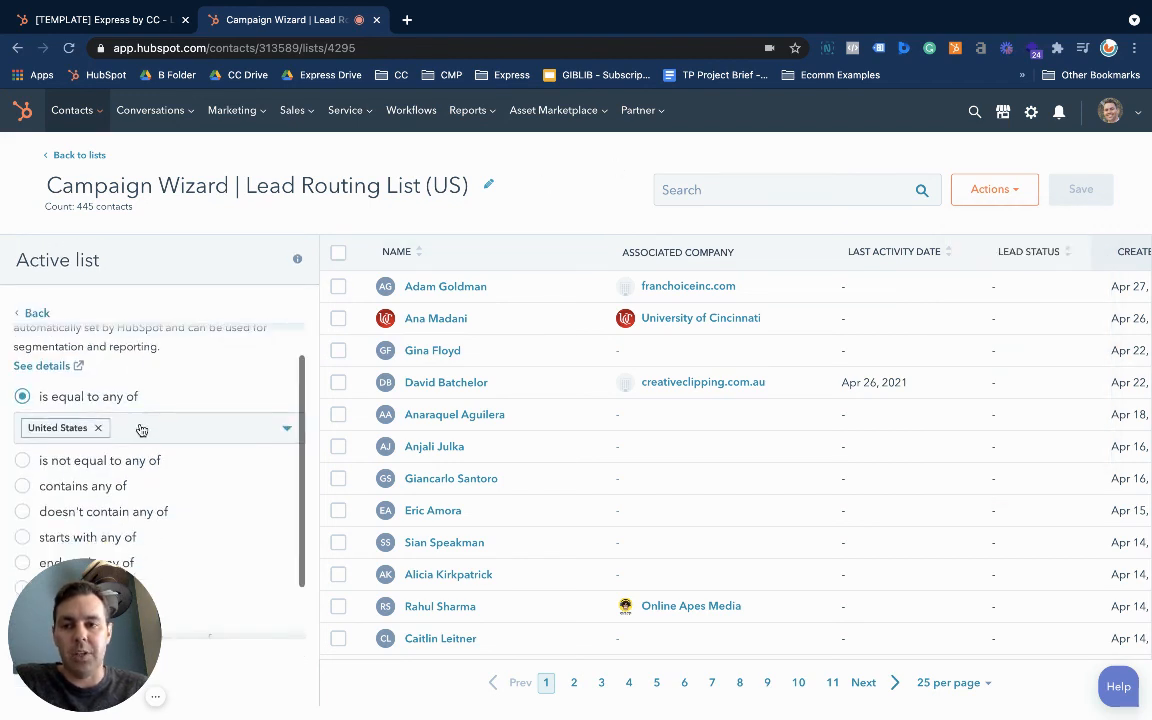
left_click(141, 429)
left_click(99, 428)
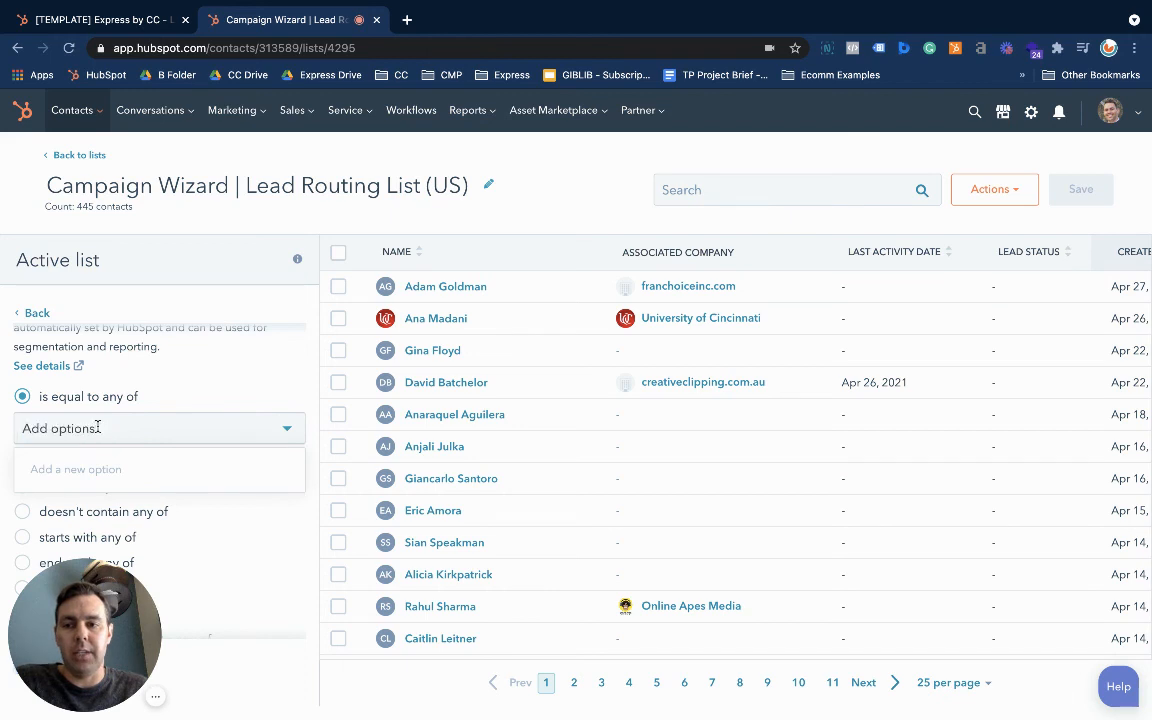
type("Canada")
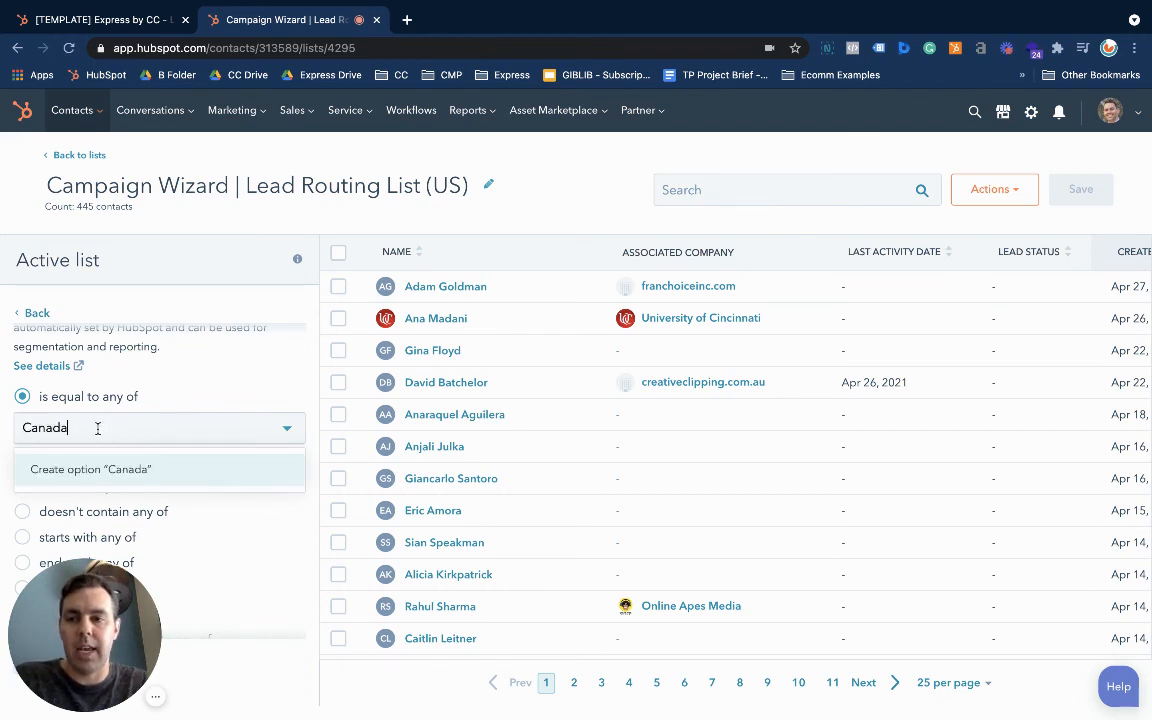
key("Return")
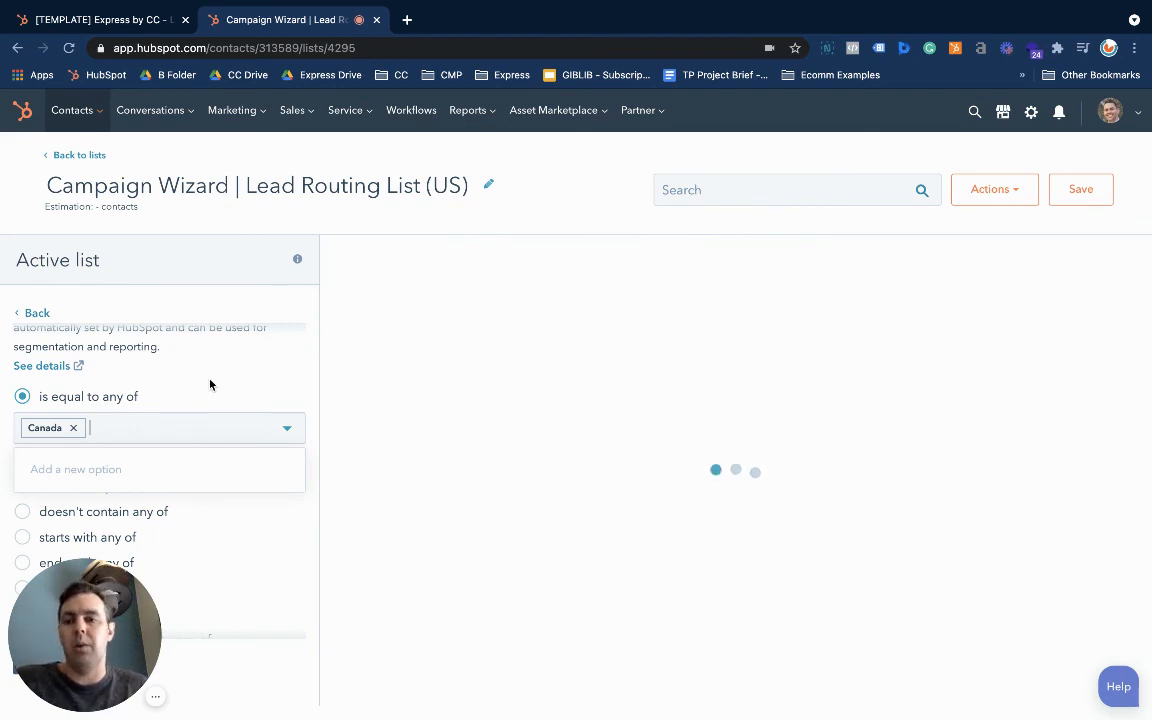
left_click(74, 428)
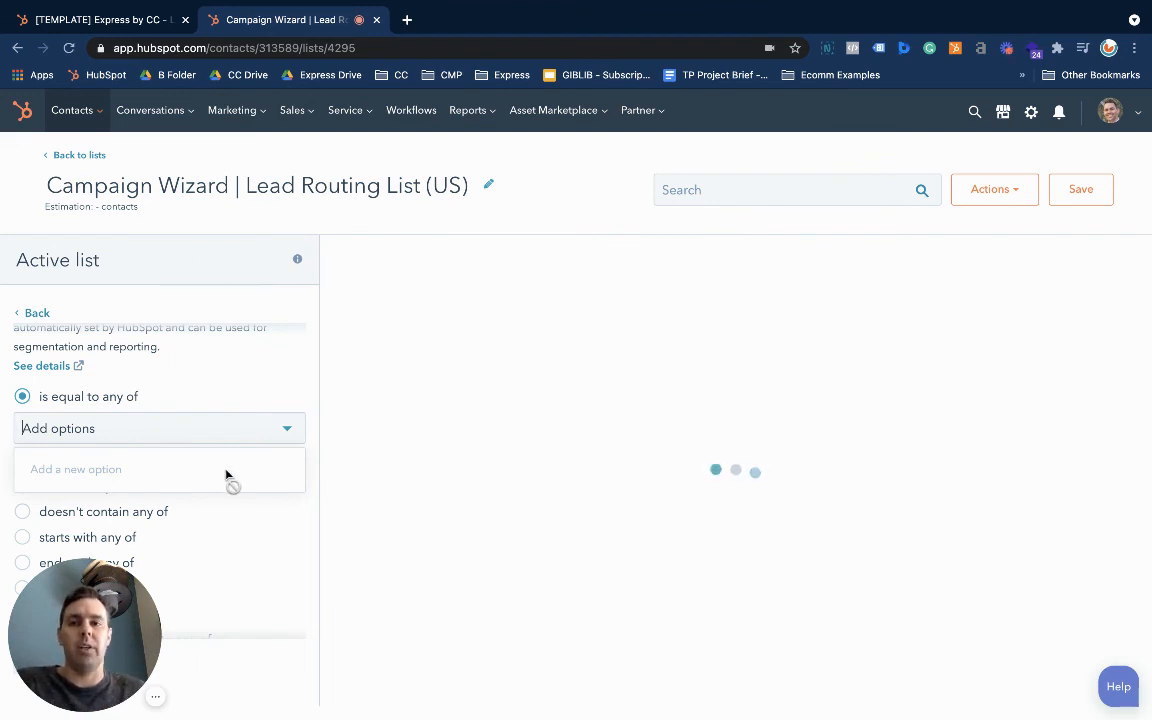
left_click(157, 698)
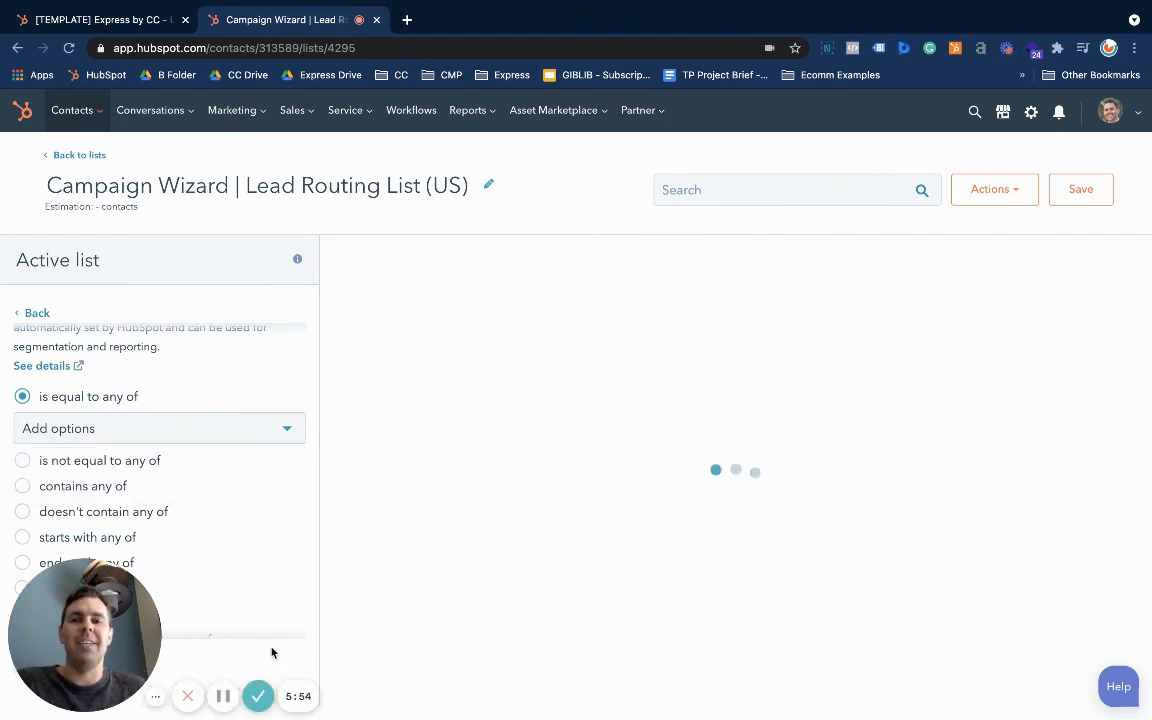